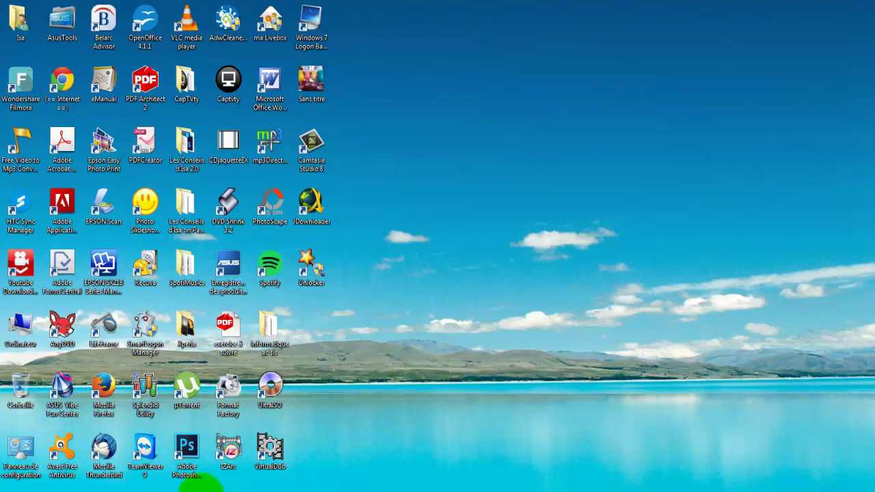
- Open the web browser and search Google for "custopackk tools windows 7"
{"action": "left_click", "coordinate": [191, 485]}
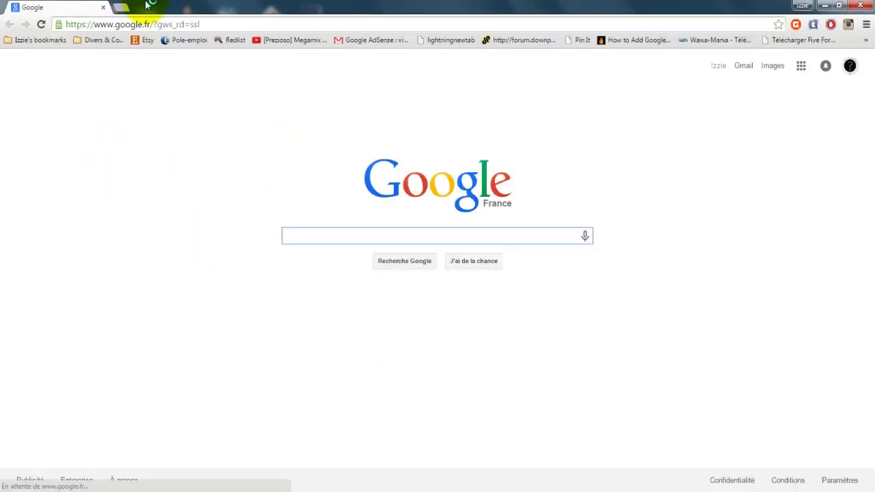
{"action": "type", "text": "cust"}
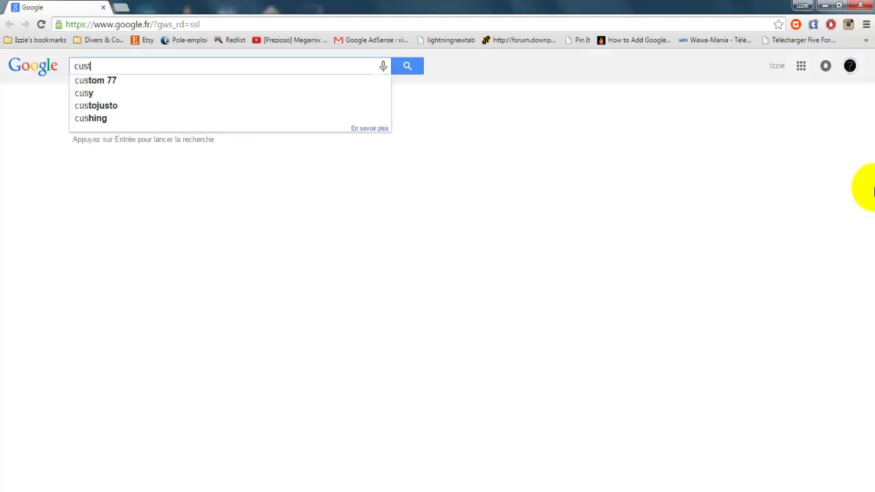
{"action": "type", "text": "opa"}
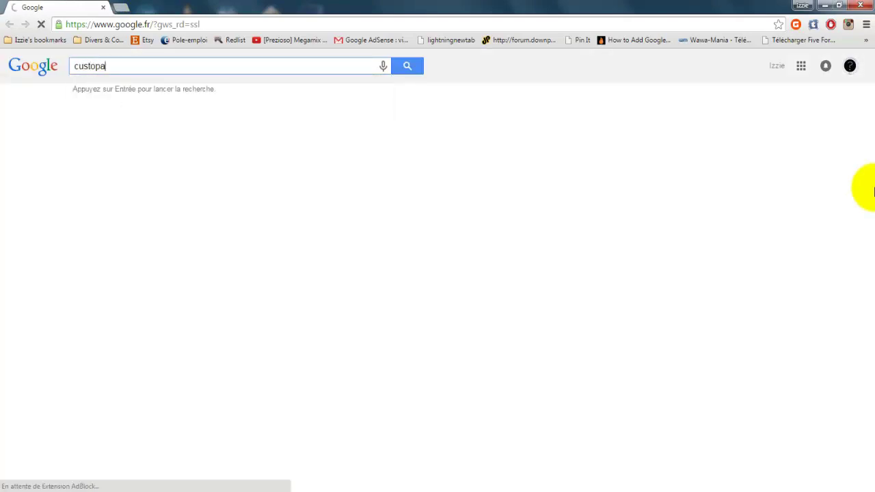
{"action": "type", "text": "ckk"}
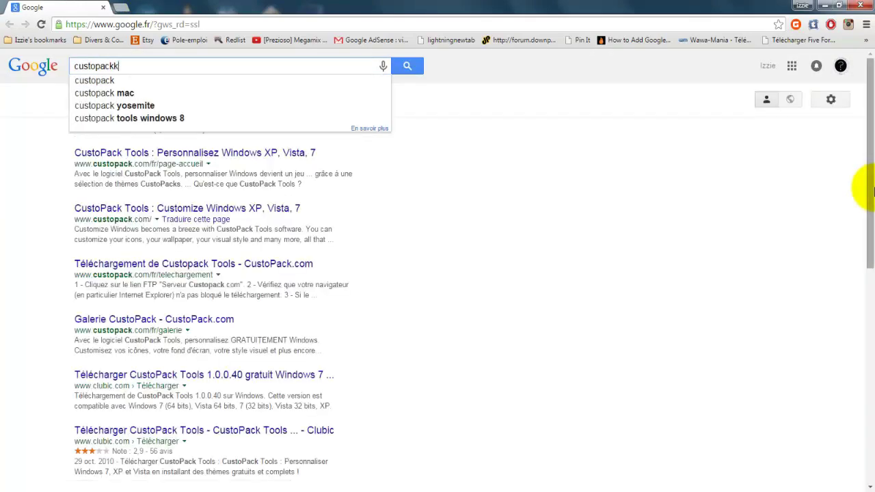
{"action": "type", "text": " tools "}
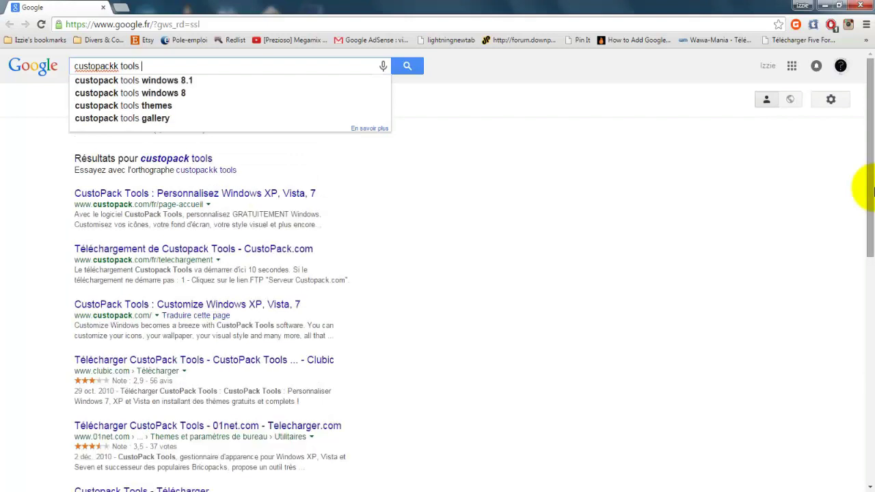
{"action": "type", "text": "window"}
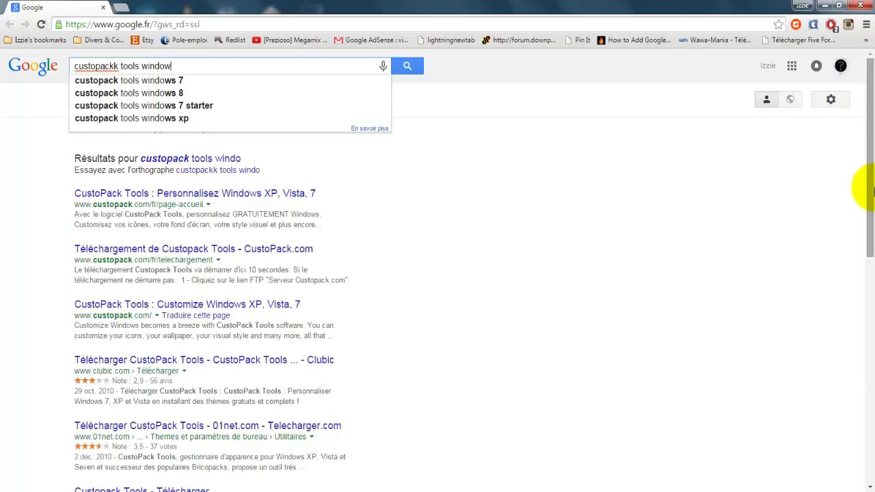
{"action": "type", "text": "s 7"}
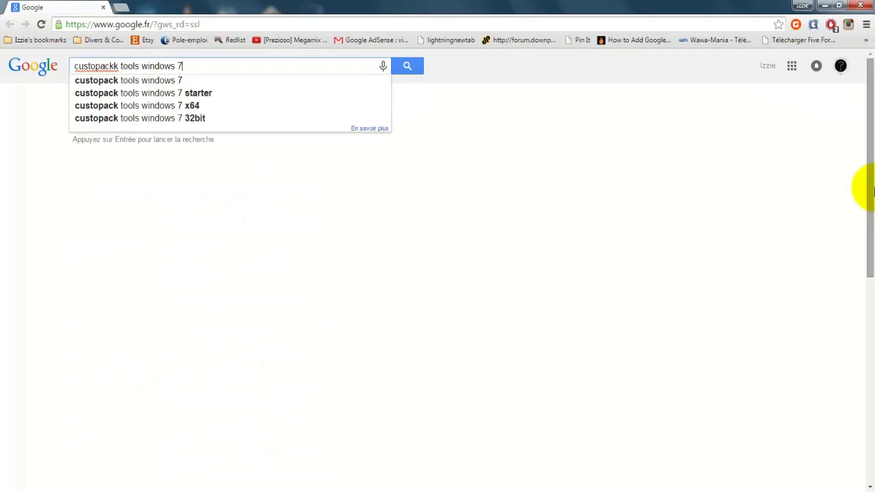
{"action": "key", "text": "Return"}
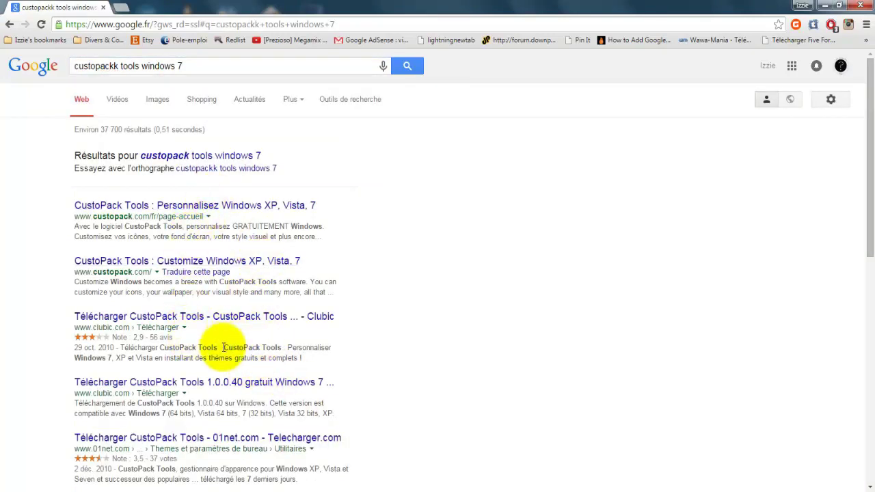
{"action": "scroll", "coordinate": [192, 410], "scroll_direction": "down", "scroll_amount": 3}
{"action": "scroll", "coordinate": [221, 397], "scroll_direction": "down", "scroll_amount": 5}
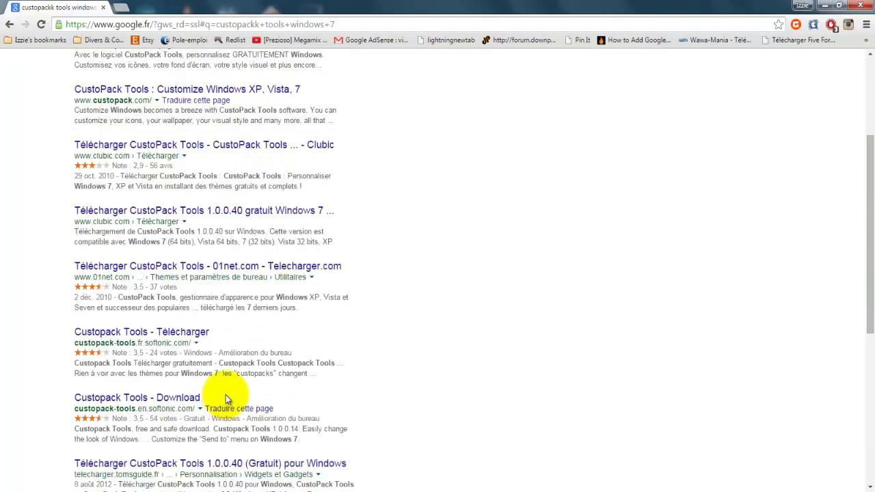
{"action": "scroll", "coordinate": [225, 400], "scroll_direction": "up", "scroll_amount": 7}
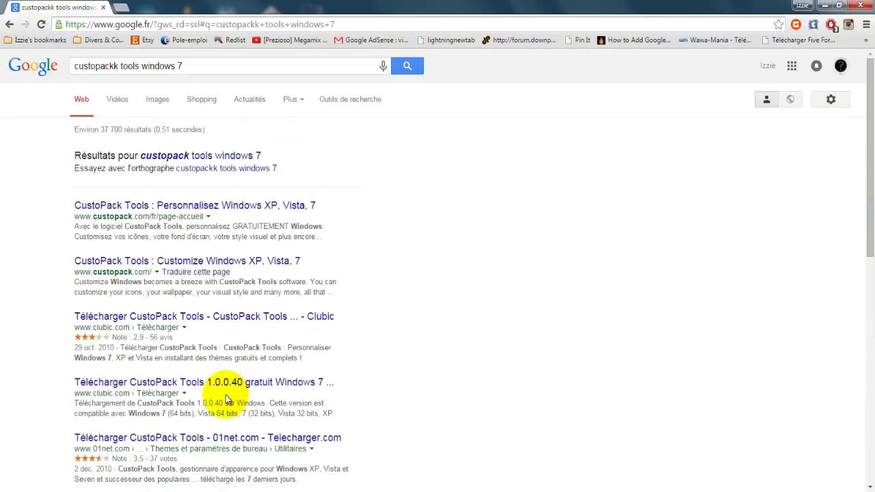
{"action": "left_click", "coordinate": [186, 212]}
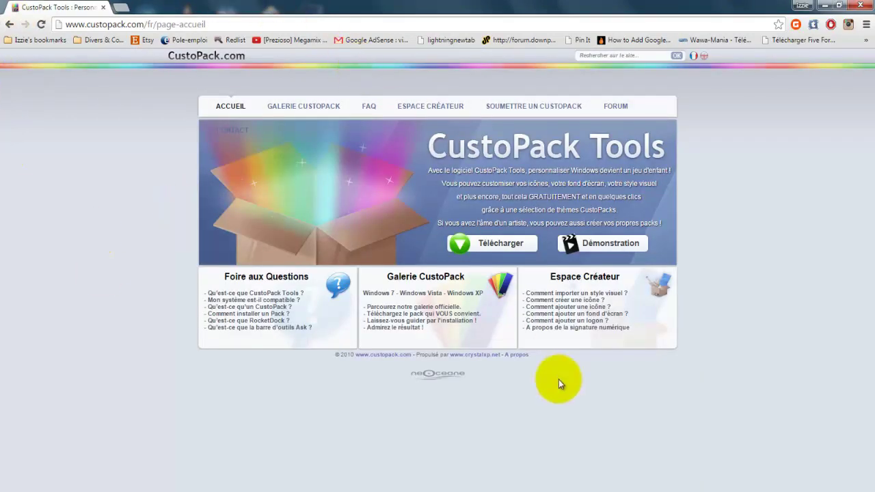
- Download CustoPack Tools from the first FTP server and save it to the desktop as CustoPacks-1.0.0.40
{"action": "left_click", "coordinate": [494, 247]}
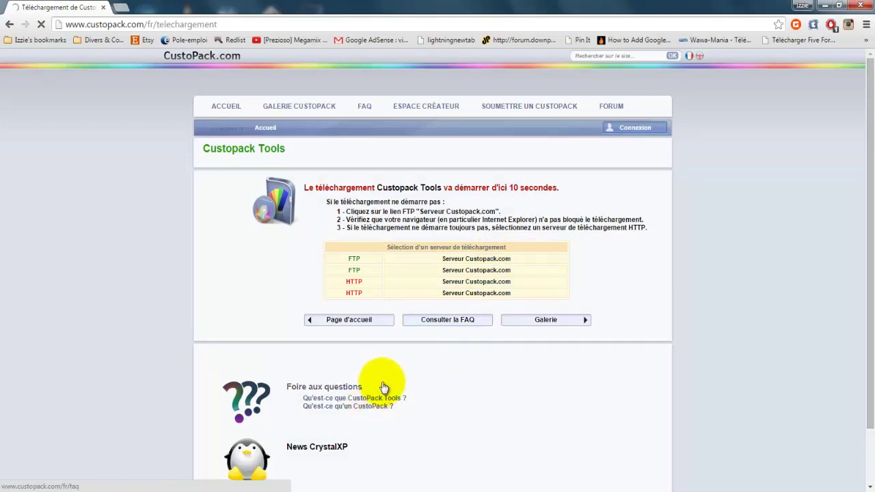
{"action": "scroll", "coordinate": [372, 349], "scroll_direction": "down", "scroll_amount": 2}
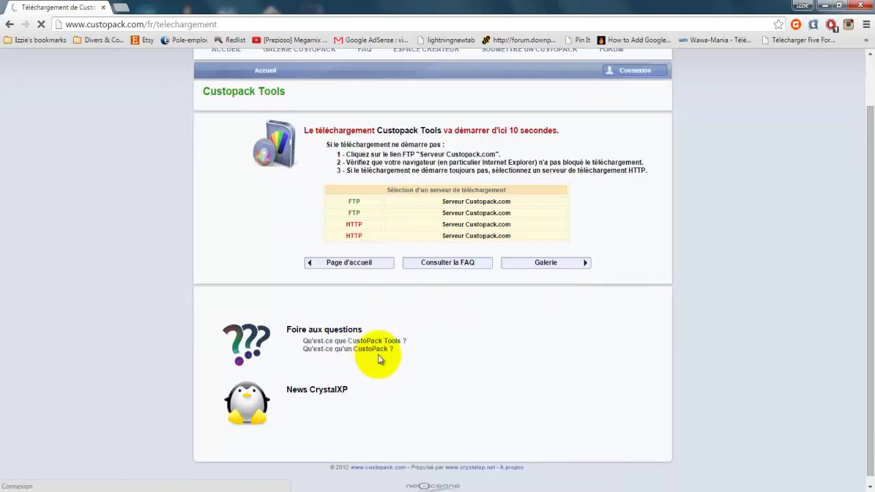
{"action": "scroll", "coordinate": [378, 355], "scroll_direction": "up", "scroll_amount": 2}
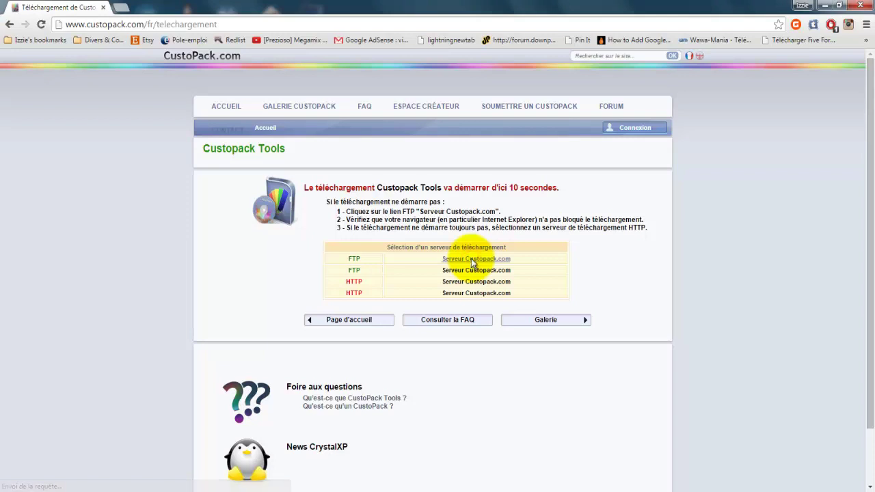
{"action": "left_click", "coordinate": [472, 262]}
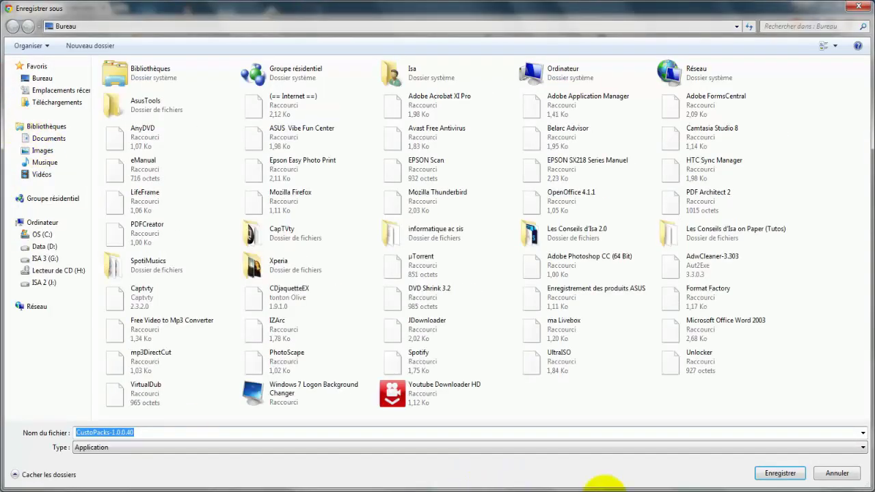
{"action": "left_click", "coordinate": [776, 472]}
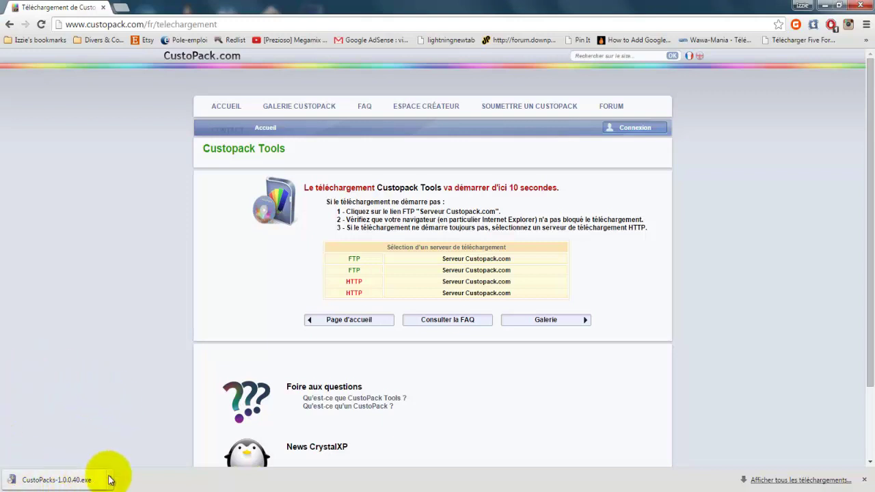
- Run the downloaded CustoPacks-1.0.0.40.exe with the browser closed, and accept the CustoPackTools licence terms
{"action": "left_click", "coordinate": [62, 480]}
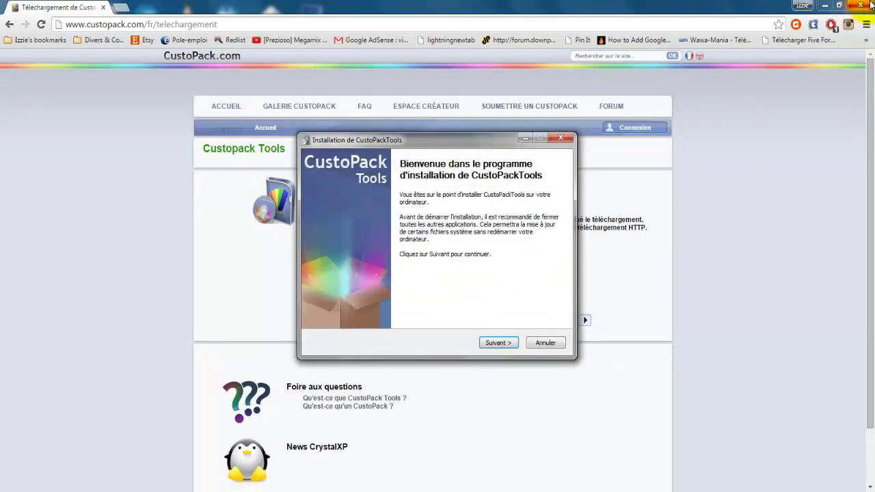
{"action": "left_click", "coordinate": [862, 5]}
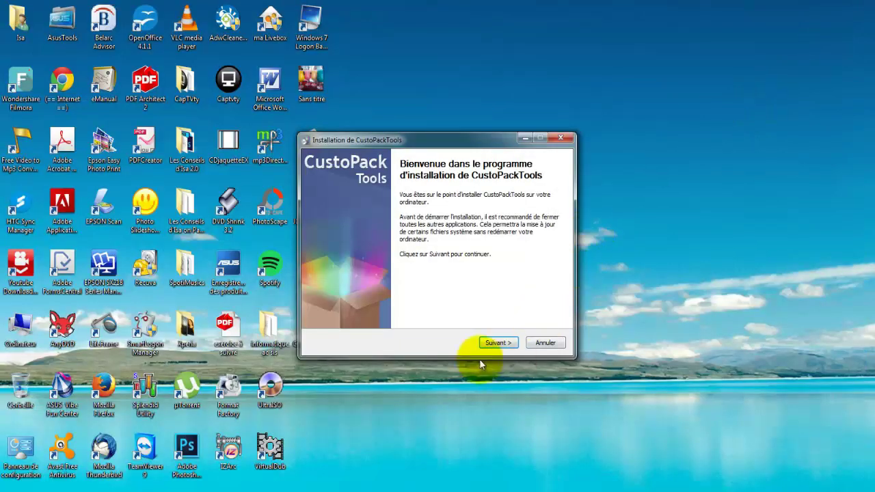
{"action": "left_click", "coordinate": [495, 343]}
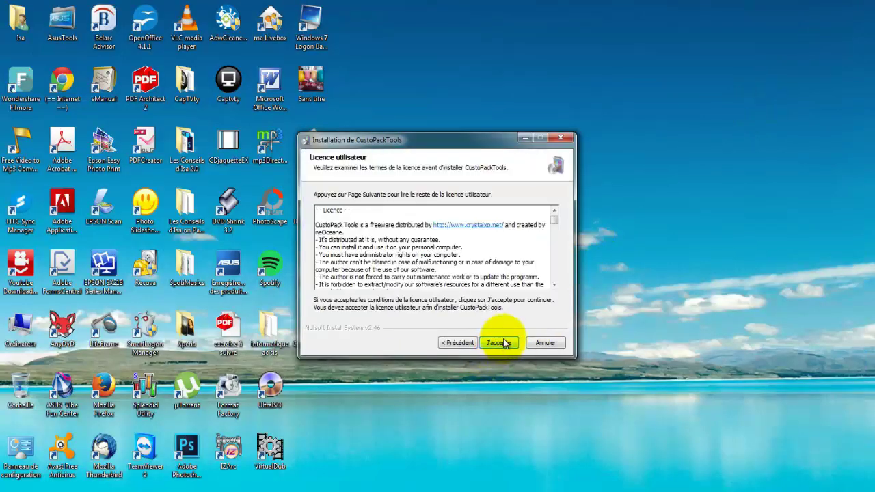
{"action": "left_click", "coordinate": [504, 344]}
{"action": "left_click", "coordinate": [505, 345]}
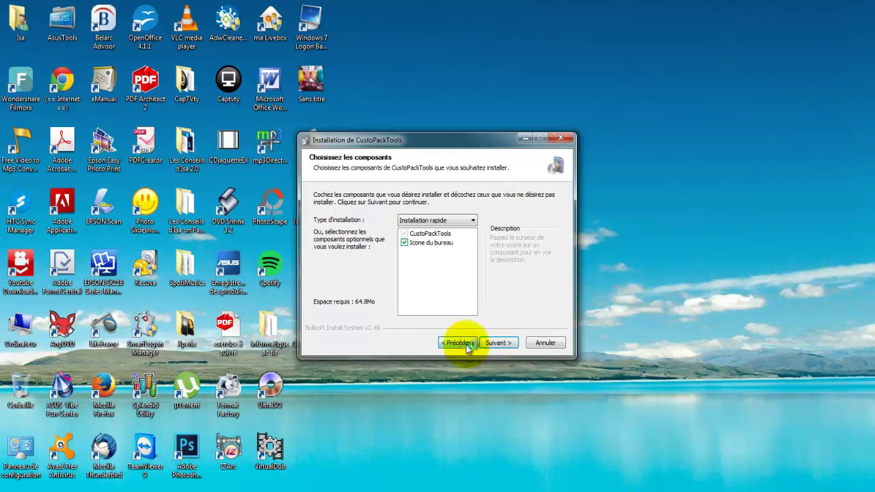
- Go back through the earlier setup pages and accept the licence terms again
{"action": "left_click", "coordinate": [466, 345]}
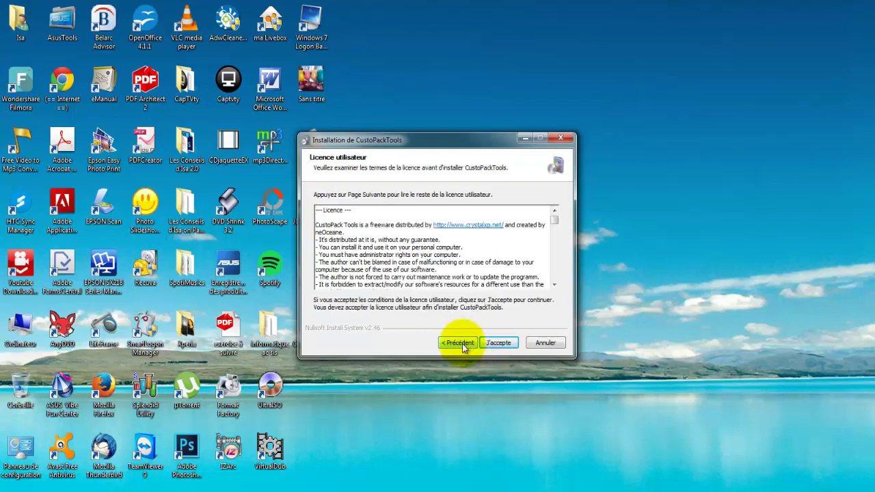
{"action": "left_click", "coordinate": [464, 343]}
{"action": "left_click", "coordinate": [498, 343]}
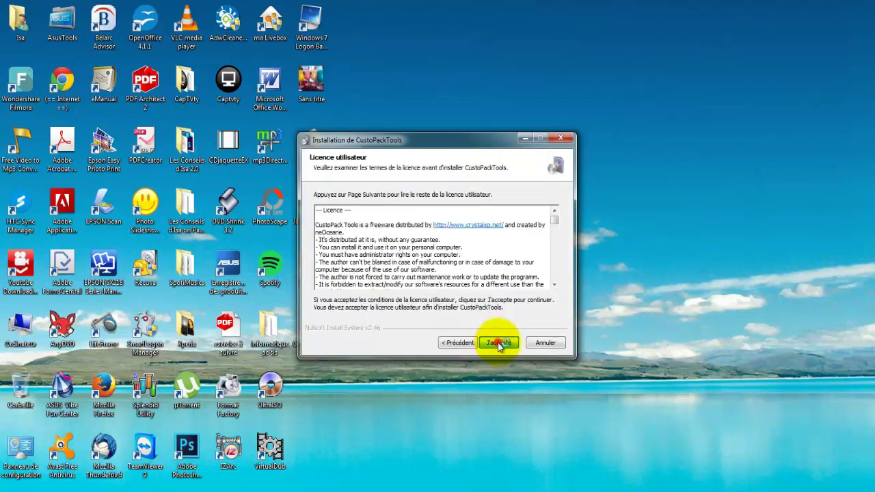
{"action": "left_click", "coordinate": [499, 344]}
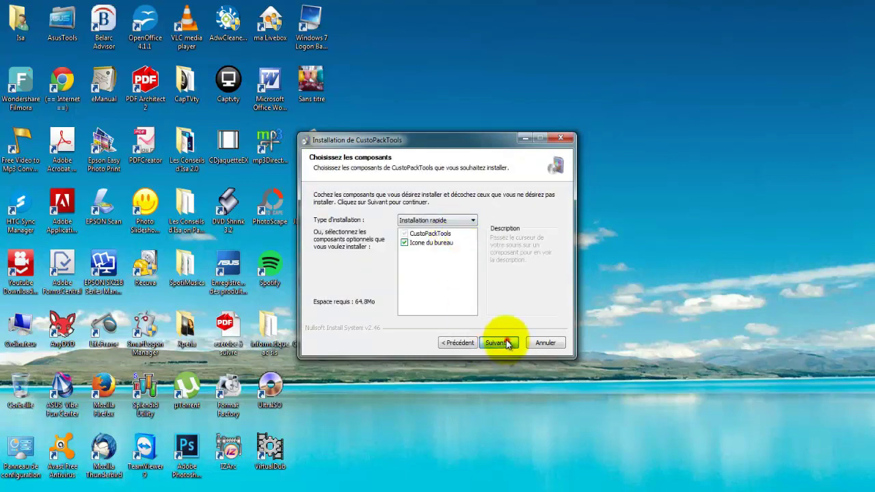
- Install CustoPackTools with the Installation rapide type, desktop icon and CustoPackTools Start menu folder, then finish setup and launch the program
{"action": "left_click", "coordinate": [505, 344]}
{"action": "left_click", "coordinate": [504, 345]}
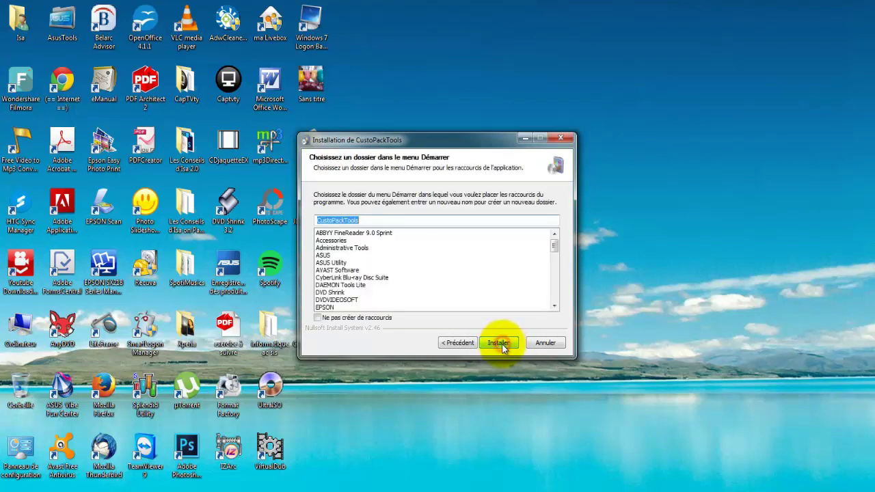
{"action": "left_click", "coordinate": [503, 344]}
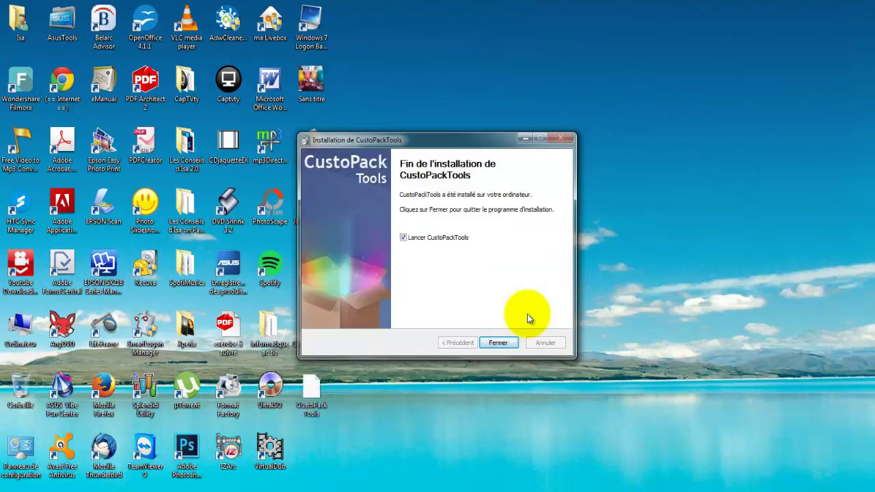
{"action": "left_click", "coordinate": [496, 341]}
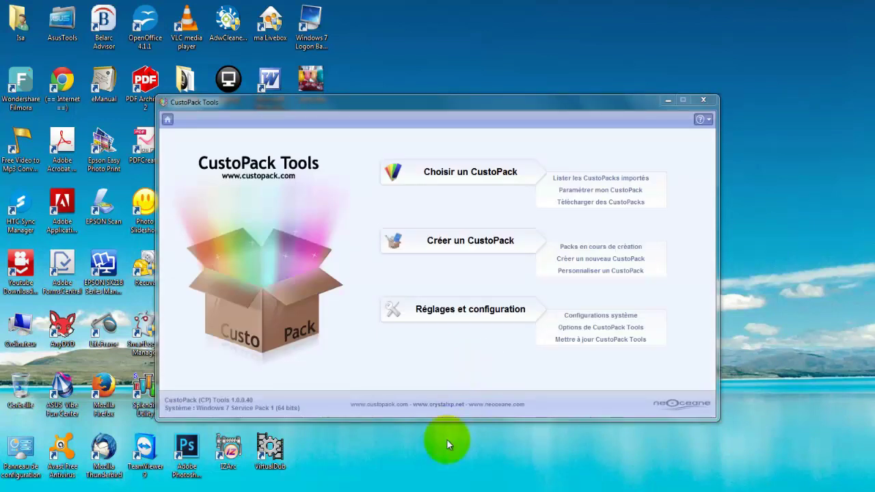
- Review the system options and the list of imported CustoPacks, including the restore option of the original Windows theme
{"action": "left_click", "coordinate": [461, 316]}
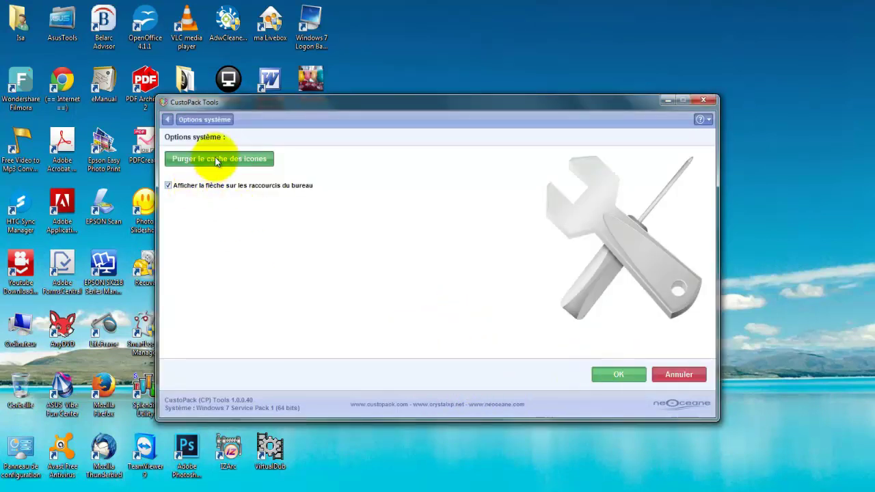
{"action": "left_click", "coordinate": [618, 374]}
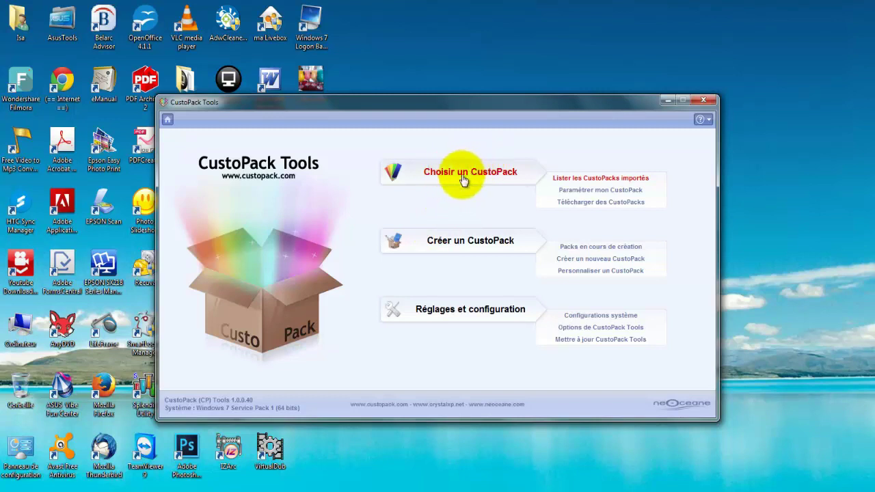
{"action": "left_click", "coordinate": [464, 178]}
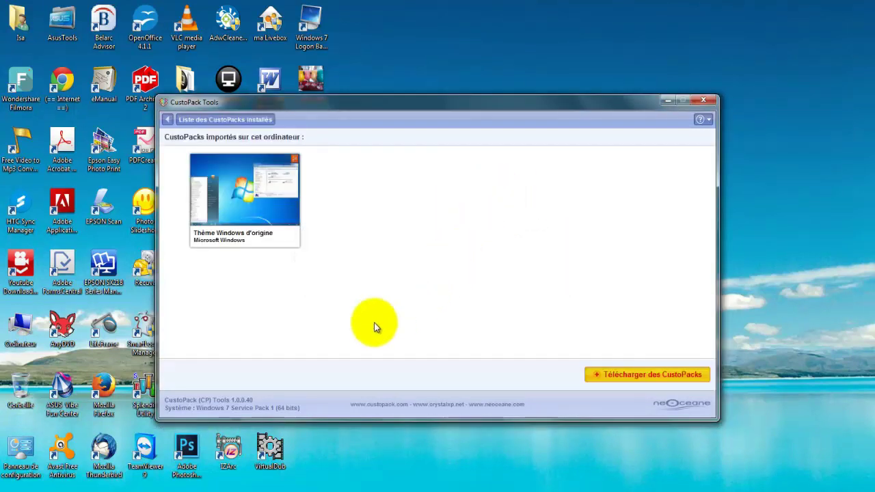
{"action": "mouse_move", "coordinate": [283, 175]}
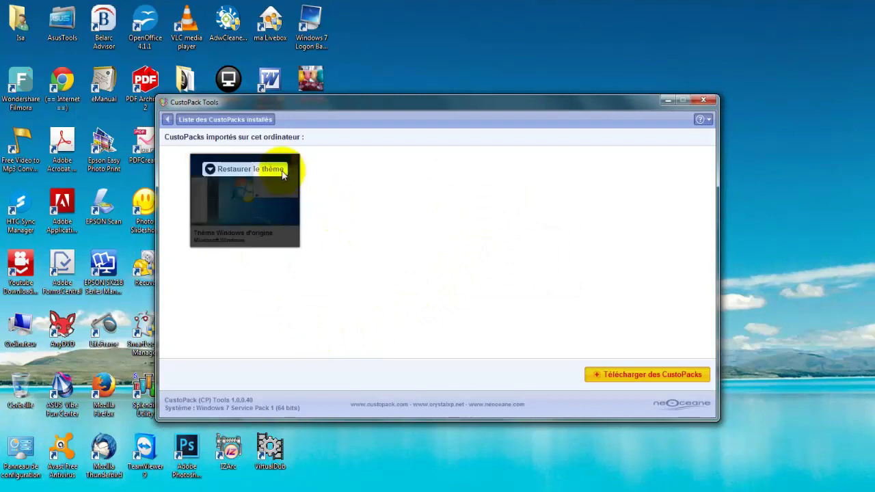
{"action": "left_click", "coordinate": [168, 119]}
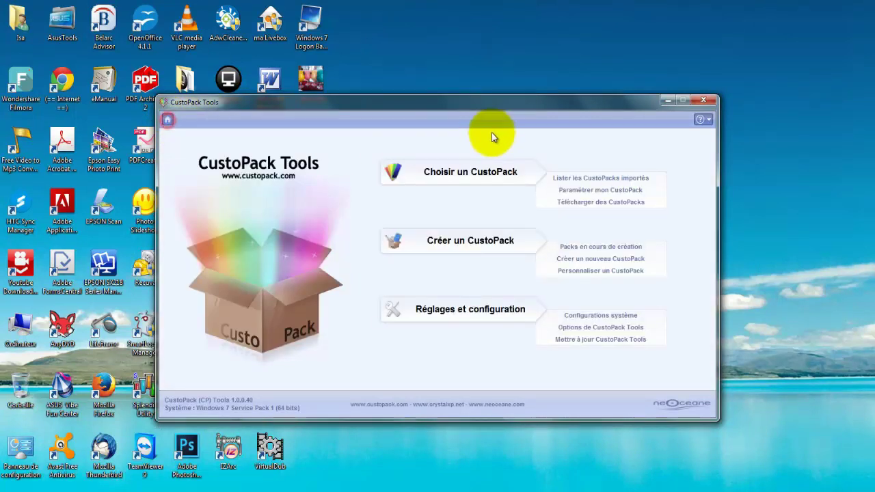
- From the list of imported CustoPacks, open the online CustoPack gallery of downloadable Windows 7 themes
{"action": "left_click", "coordinate": [611, 176]}
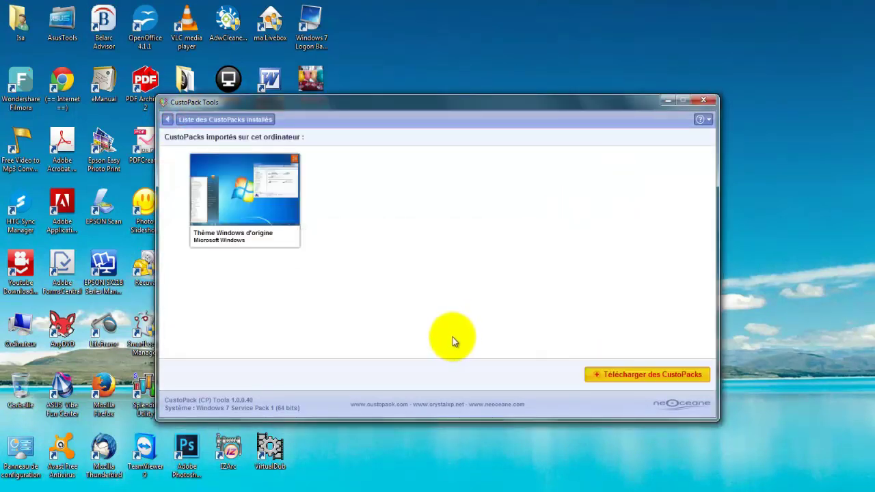
{"action": "left_click", "coordinate": [632, 373]}
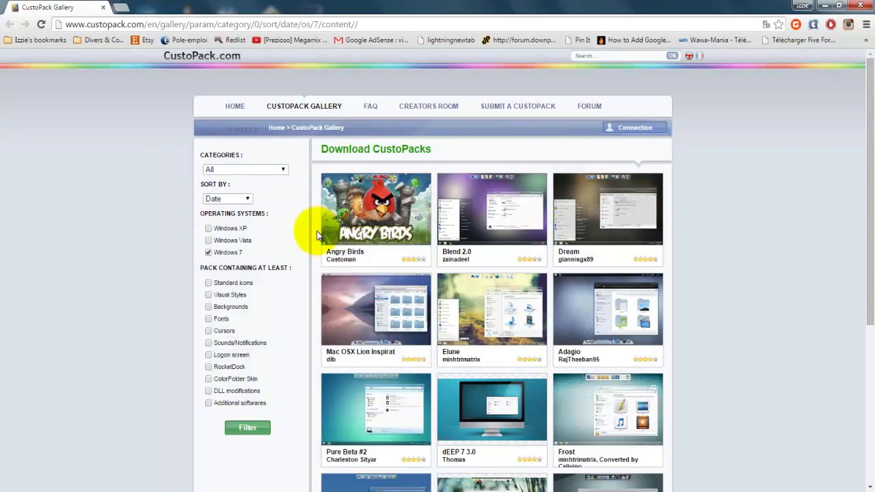
{"action": "mouse_move", "coordinate": [331, 243]}
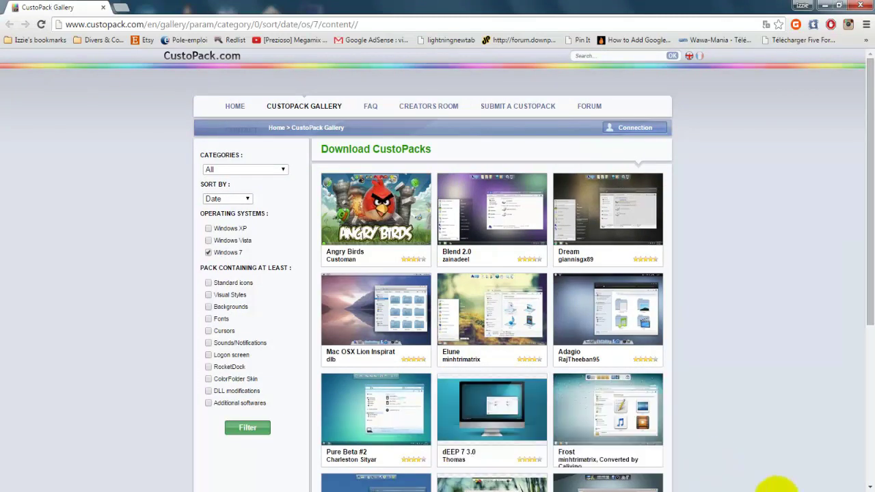
{"action": "mouse_move", "coordinate": [350, 307]}
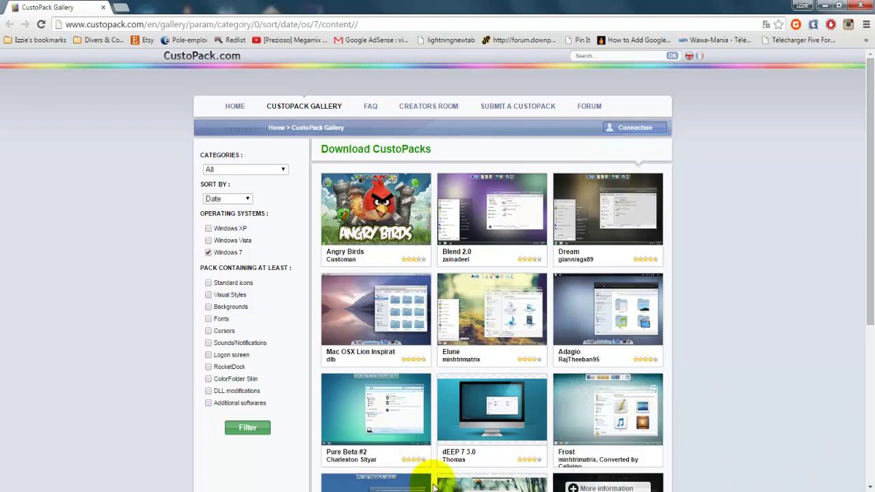
- Look through the gallery of Windows 7 CustoPacks and the list of available theme categories
{"action": "scroll", "coordinate": [433, 486], "scroll_direction": "down", "scroll_amount": 4}
{"action": "scroll", "coordinate": [612, 231], "scroll_direction": "up", "scroll_amount": 4}
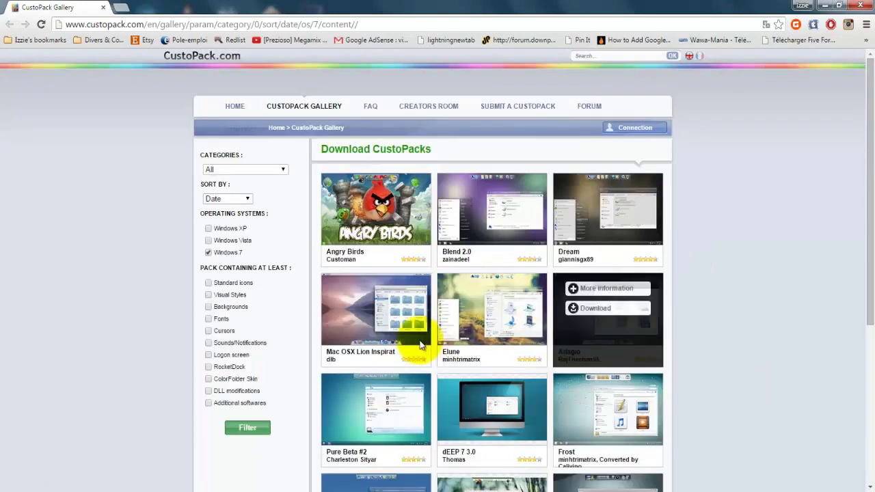
{"action": "scroll", "coordinate": [450, 335], "scroll_direction": "down", "scroll_amount": 4}
{"action": "scroll", "coordinate": [450, 336], "scroll_direction": "up", "scroll_amount": 4}
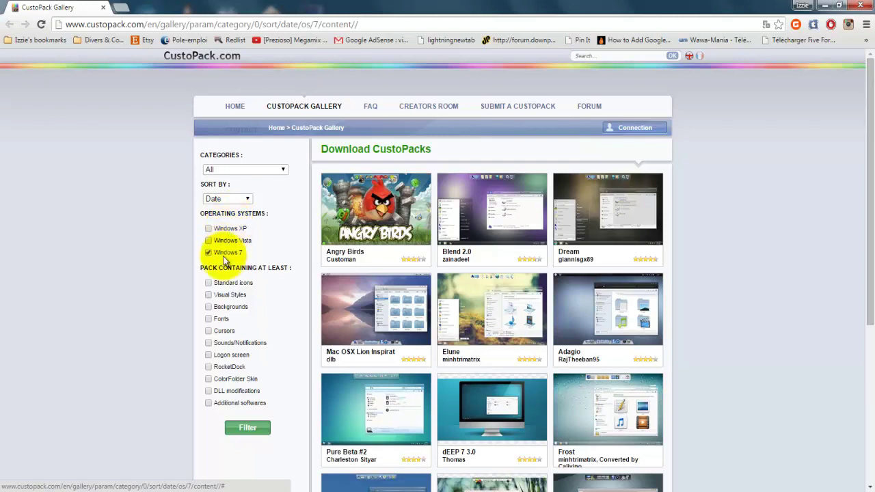
{"action": "left_click", "coordinate": [251, 169]}
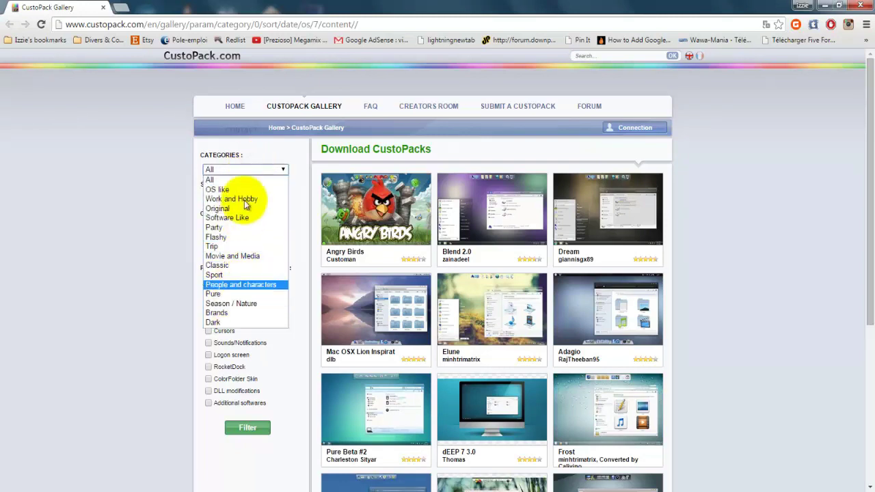
{"action": "left_click", "coordinate": [92, 211]}
{"action": "mouse_move", "coordinate": [424, 391]}
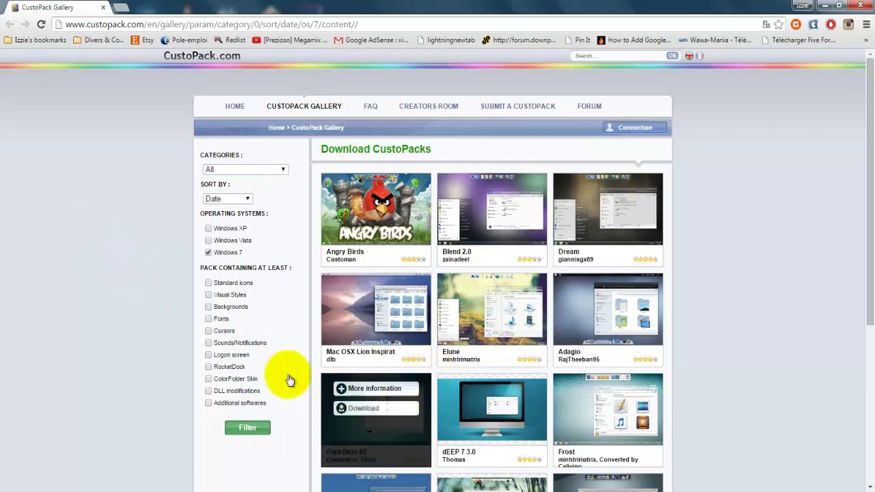
- Download the Mac OSX Lion Inspirat CustoPack and save it to the desktop (Bureau) as mac-osx-lion-inspirat-dlb
{"action": "mouse_move", "coordinate": [334, 336]}
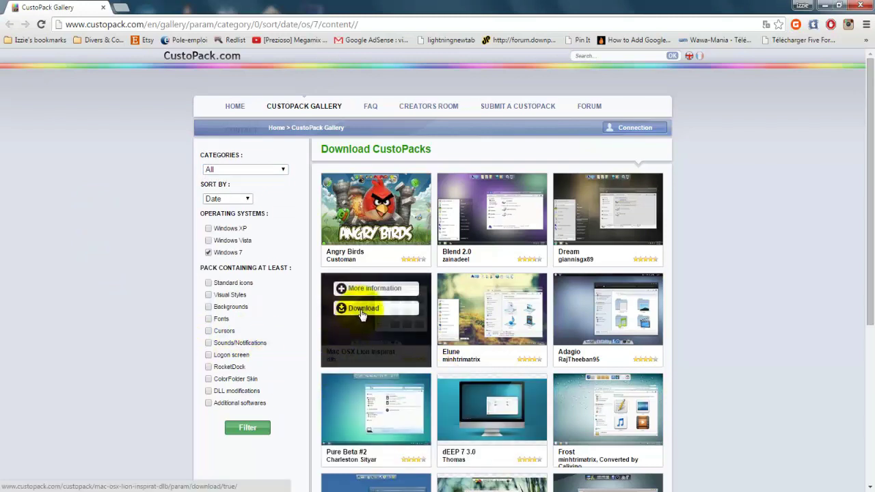
{"action": "left_click", "coordinate": [359, 313]}
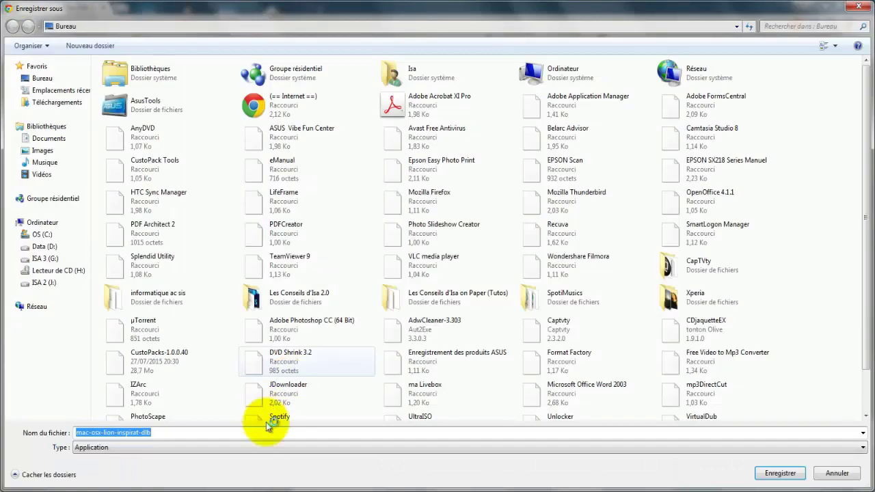
{"action": "left_click", "coordinate": [780, 475]}
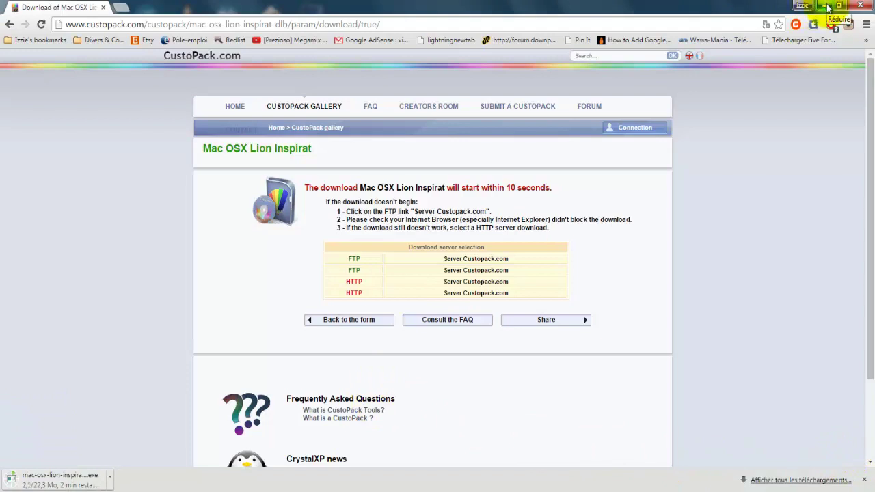
- Return to the gallery and filter for packs containing every listed content type, from Standard icons to Additional softwares
{"action": "left_click", "coordinate": [9, 24]}
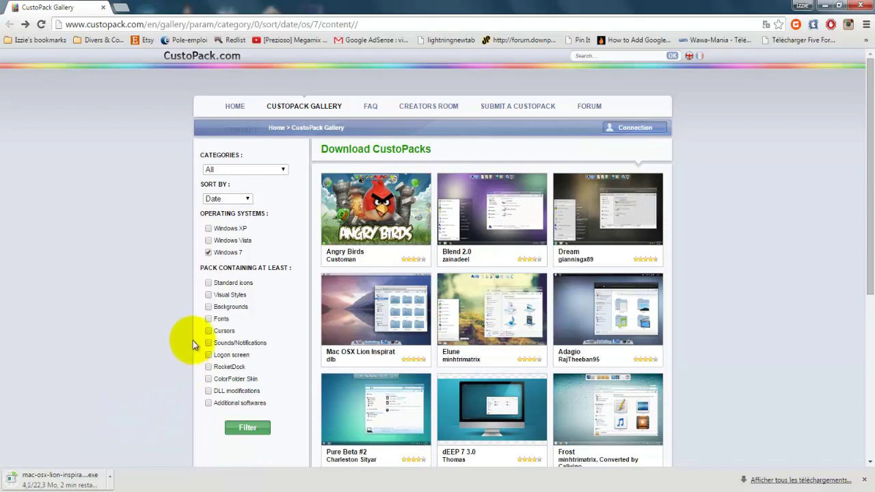
{"action": "left_click", "coordinate": [208, 403]}
{"action": "left_click", "coordinate": [208, 390]}
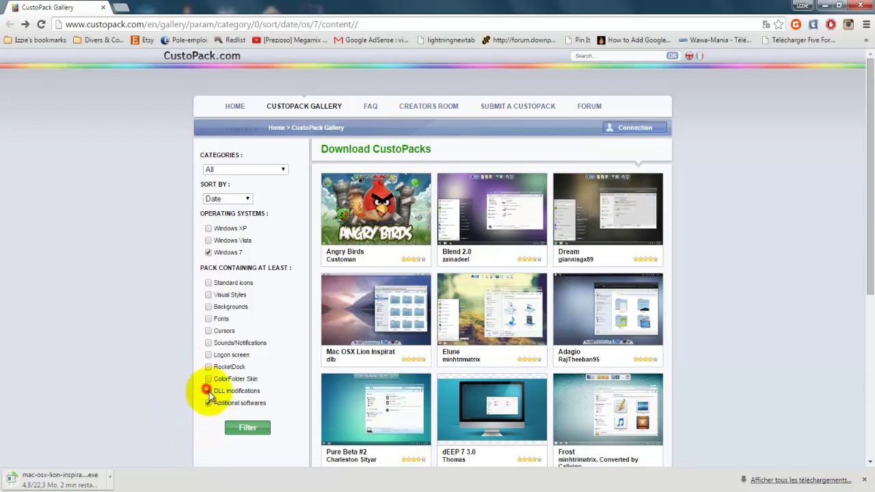
{"action": "left_click", "coordinate": [207, 379]}
{"action": "left_click", "coordinate": [208, 366]}
{"action": "left_click", "coordinate": [208, 354]}
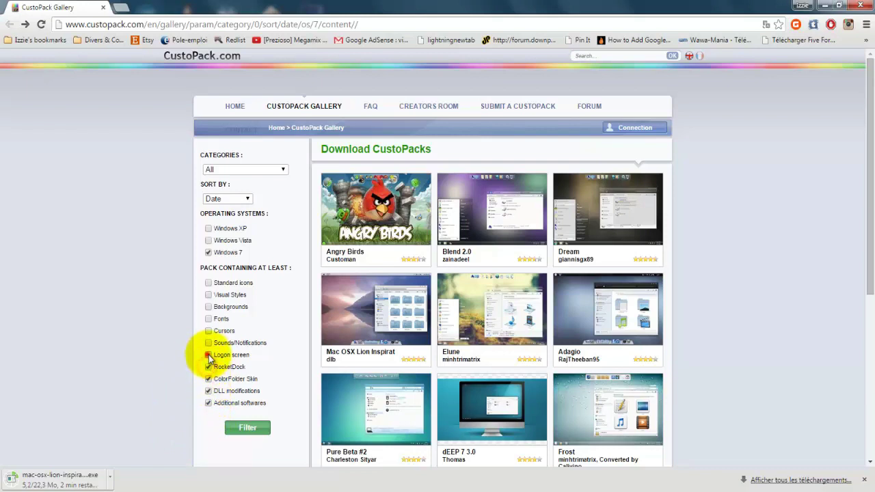
{"action": "left_click", "coordinate": [208, 342]}
{"action": "left_click", "coordinate": [208, 331]}
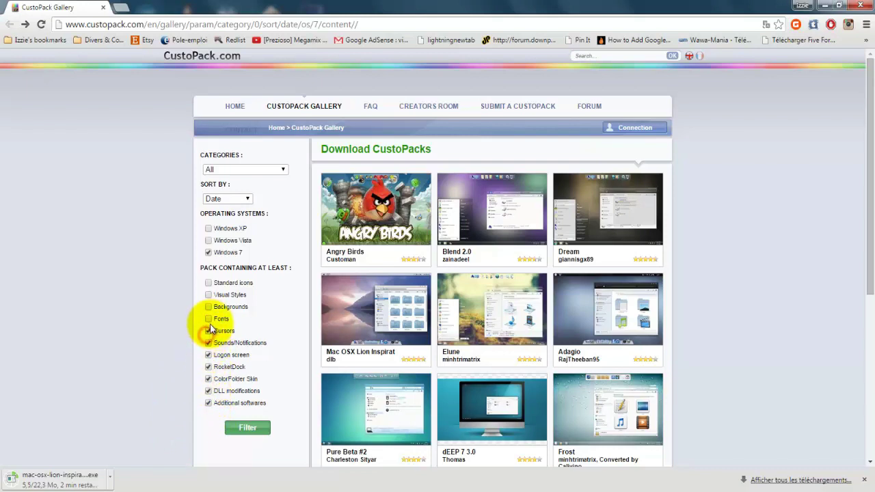
{"action": "left_click", "coordinate": [208, 318]}
{"action": "left_click", "coordinate": [208, 306]}
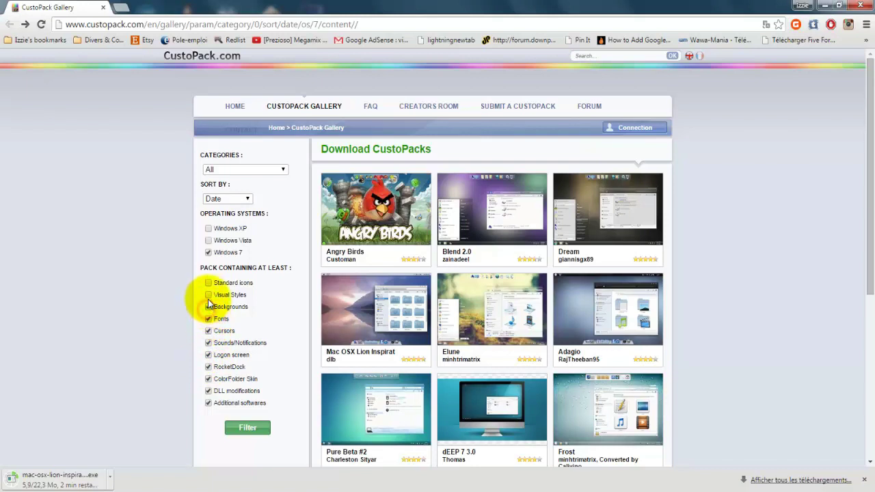
{"action": "left_click", "coordinate": [208, 295]}
{"action": "left_click", "coordinate": [208, 282]}
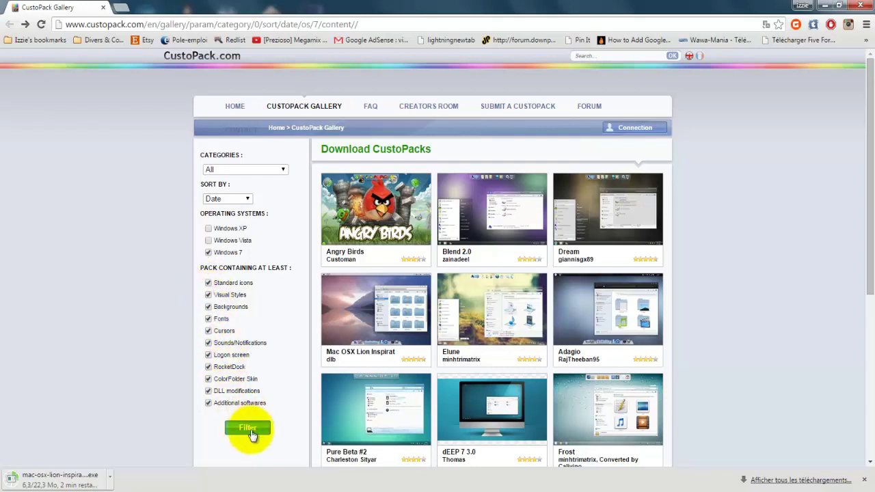
{"action": "left_click", "coordinate": [249, 429]}
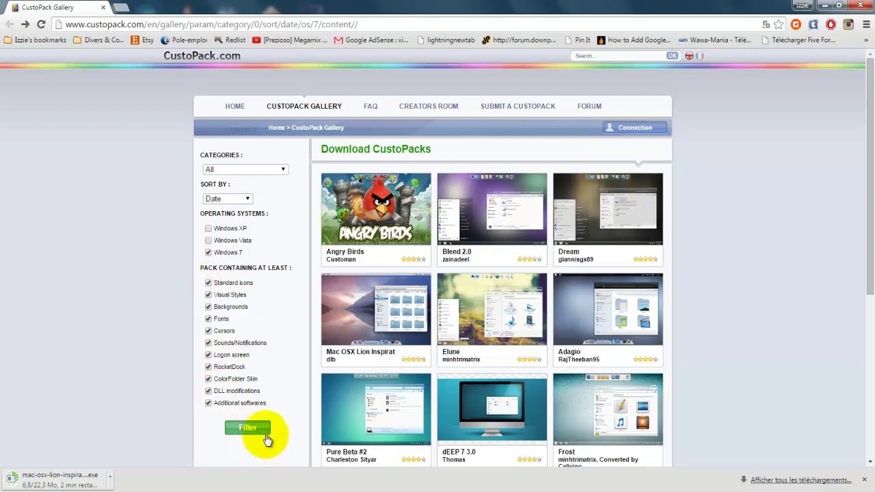
- Look at the second page of the CustoPack gallery and go back to the site's home page
{"action": "scroll", "coordinate": [419, 362], "scroll_direction": "down", "scroll_amount": 4}
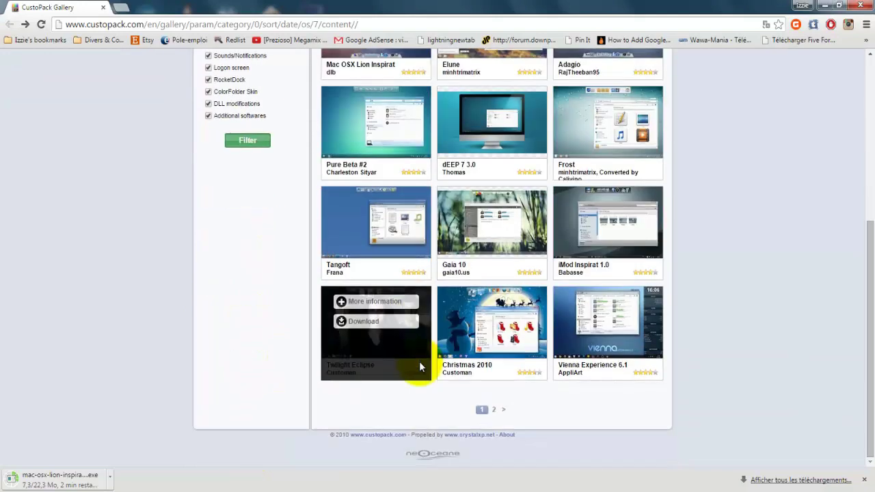
{"action": "left_click", "coordinate": [493, 409]}
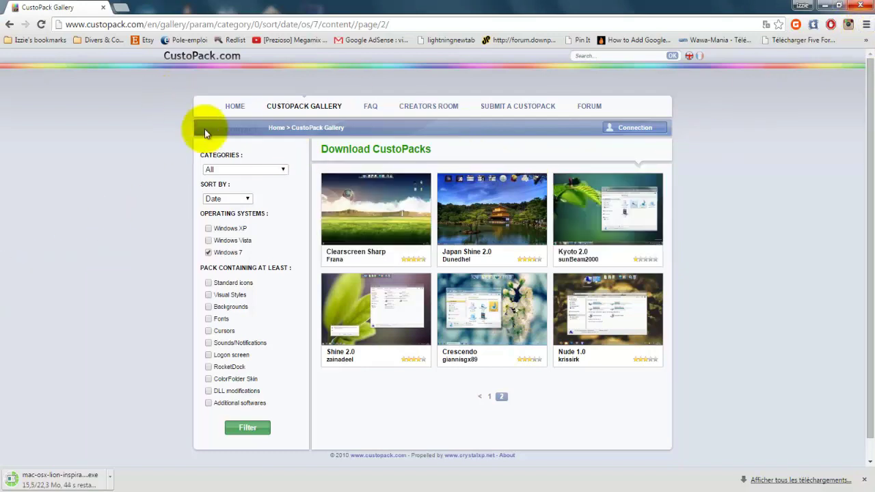
{"action": "left_click", "coordinate": [9, 24]}
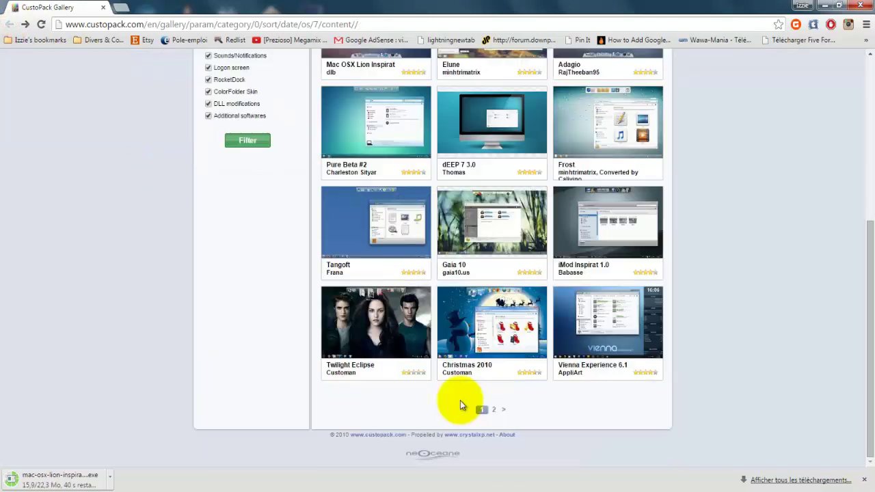
{"action": "left_click", "coordinate": [41, 24]}
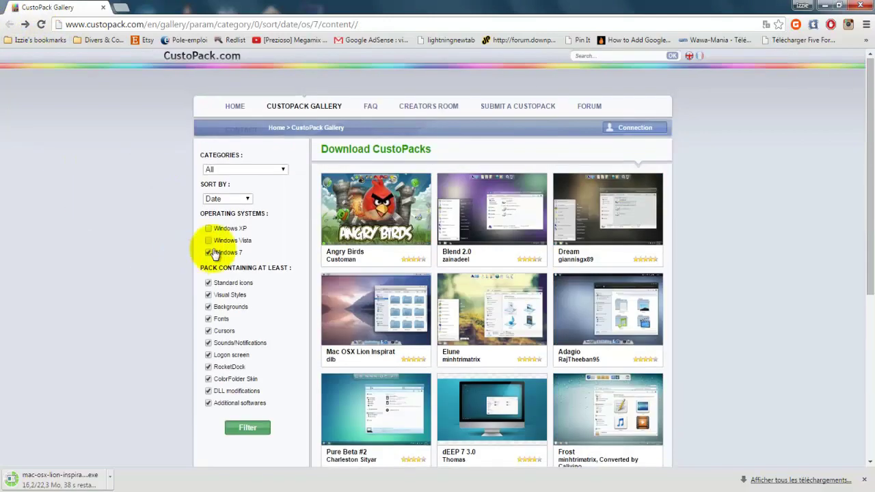
{"action": "left_click", "coordinate": [238, 108]}
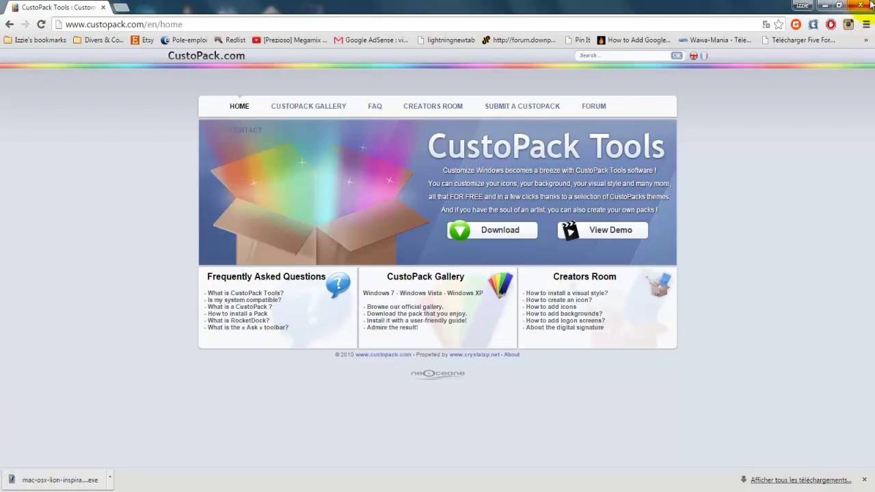
- Run the downloaded mac-osx-lion-inspirat-dlb.exe, close the browser and agree to install Mac OSX Lion Inspirat
{"action": "left_click", "coordinate": [49, 481]}
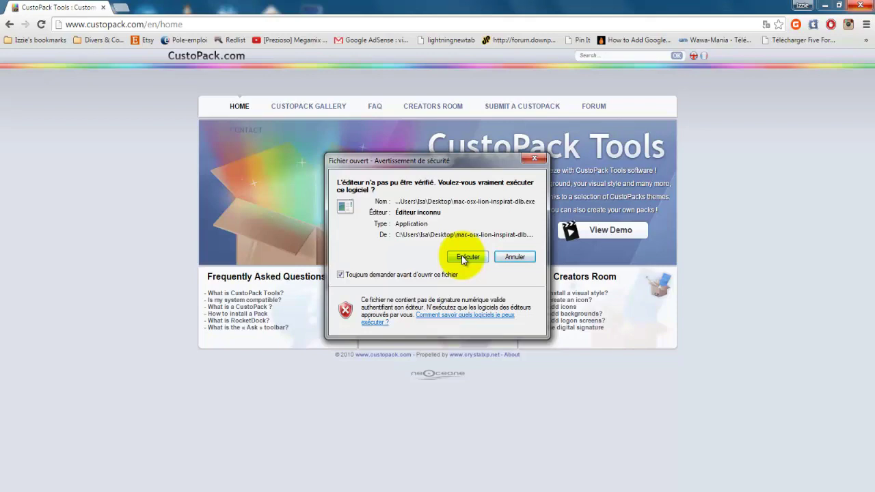
{"action": "left_click", "coordinate": [462, 256]}
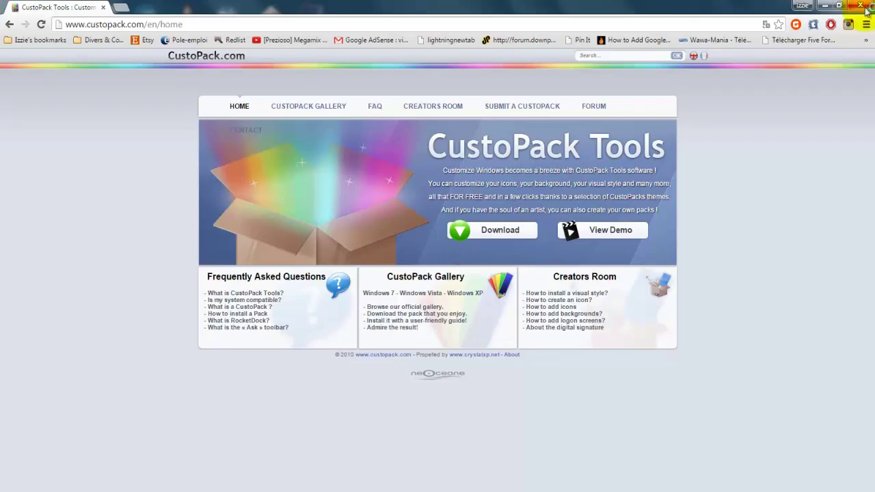
{"action": "left_click", "coordinate": [864, 8]}
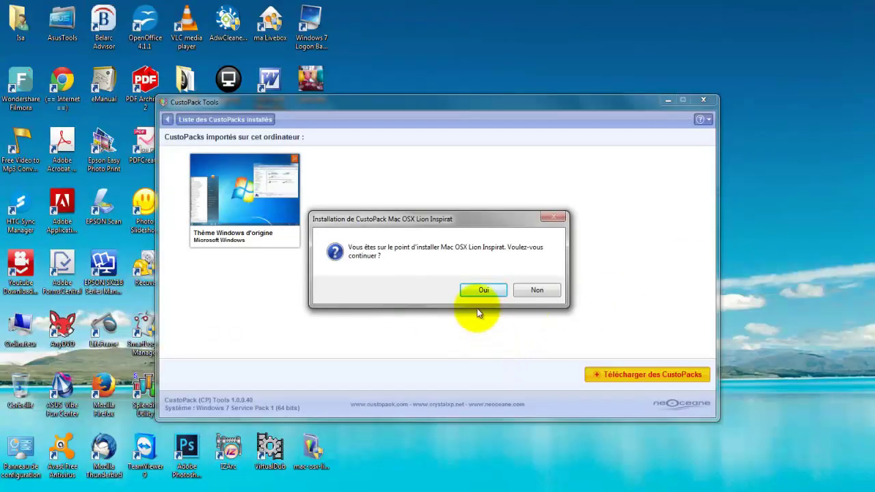
{"action": "left_click", "coordinate": [484, 289]}
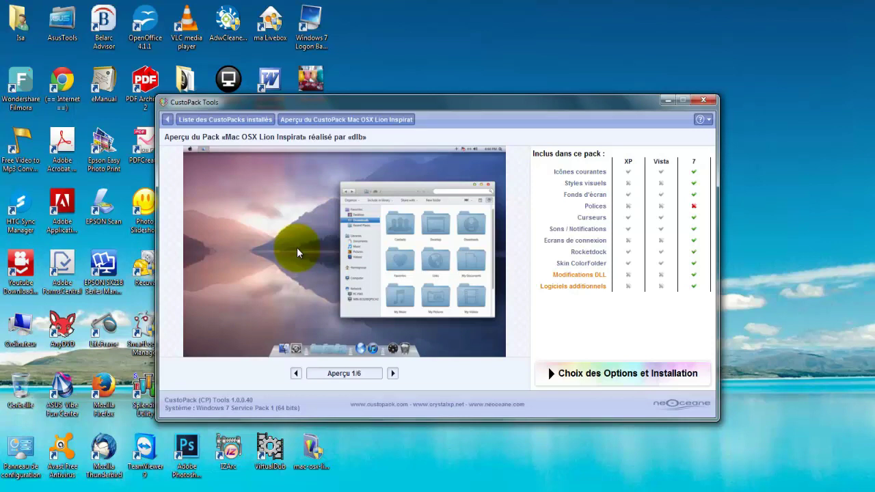
- Go through all six preview images of the Mac OSX Lion Inspirat pack
{"action": "left_click", "coordinate": [297, 253]}
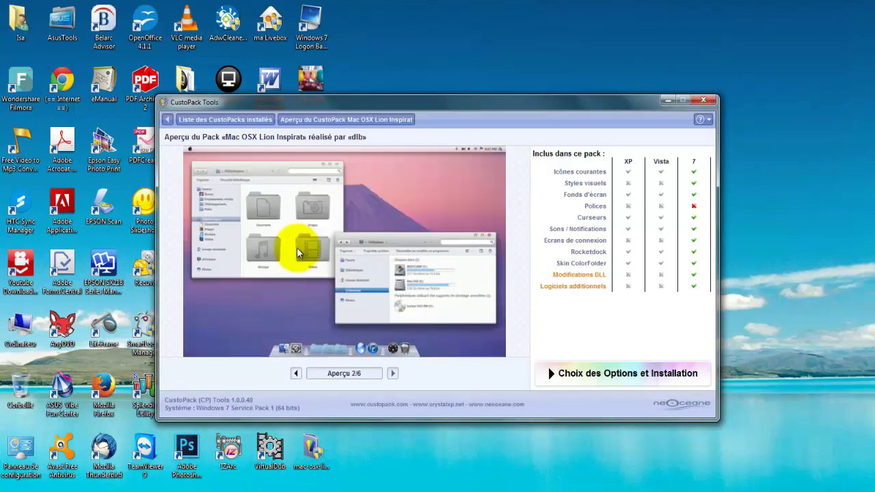
{"action": "left_click", "coordinate": [298, 252]}
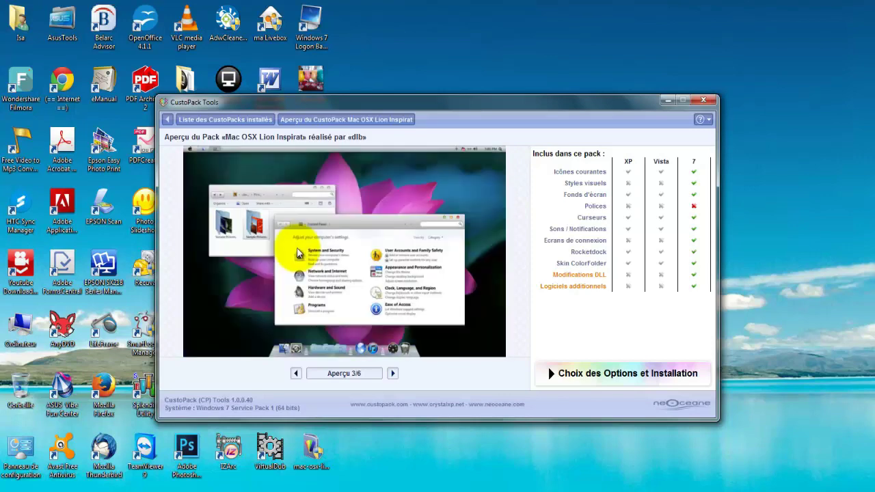
{"action": "left_click", "coordinate": [297, 253]}
{"action": "left_click", "coordinate": [297, 253]}
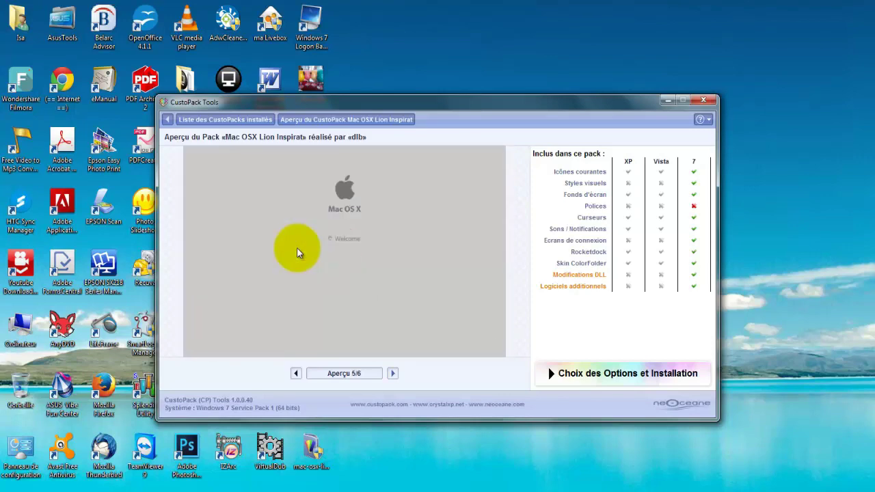
{"action": "left_click", "coordinate": [297, 253]}
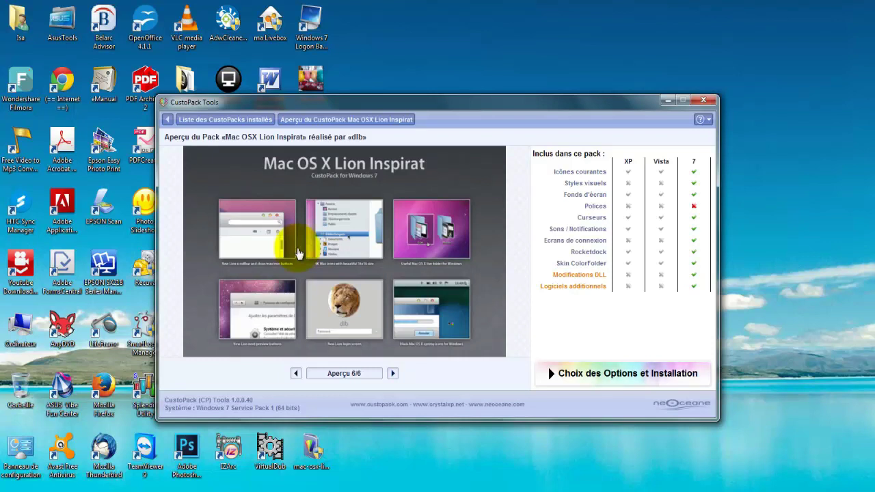
- Install the Mac OSX Lion Inspirat pack with the Installation «complète» option and its licence terms accepted
{"action": "left_click", "coordinate": [297, 253]}
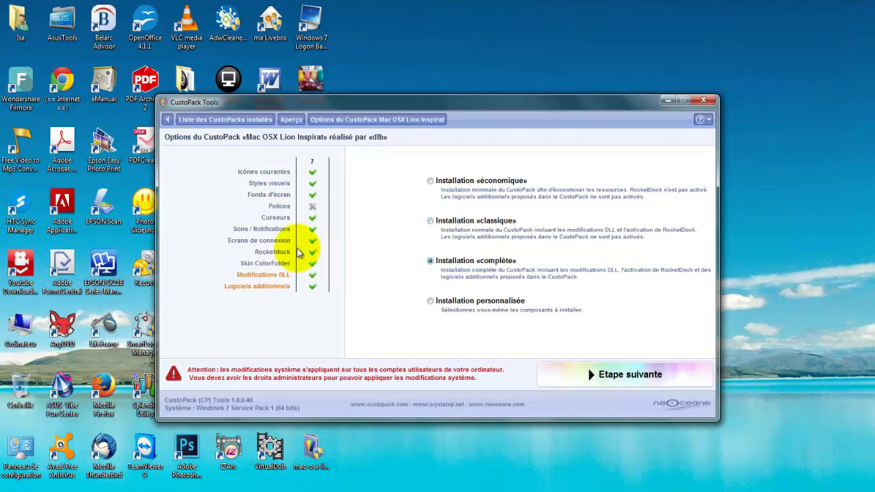
{"action": "key", "text": "Return"}
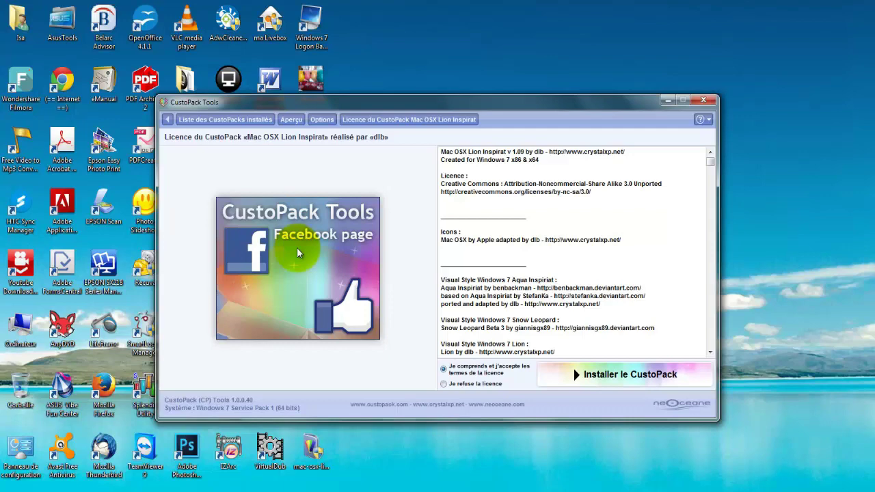
{"action": "key", "text": "Return"}
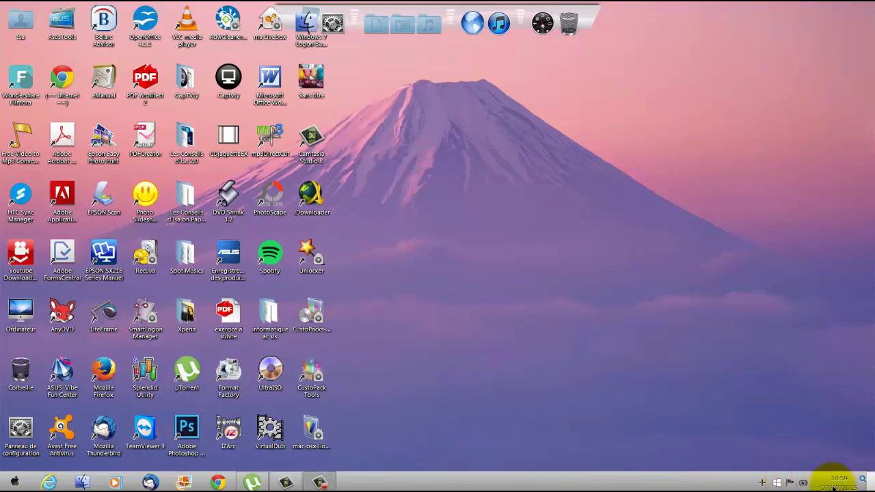
- Inspect the newly themed desktop by opening the personal user folder and moving its window toward the middle of the desktop
{"action": "left_click", "coordinate": [583, 291]}
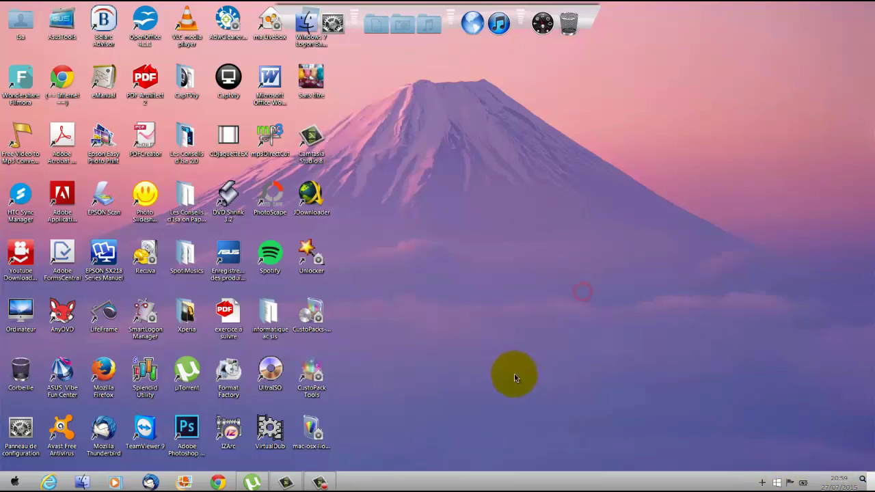
{"action": "left_click", "coordinate": [17, 19]}
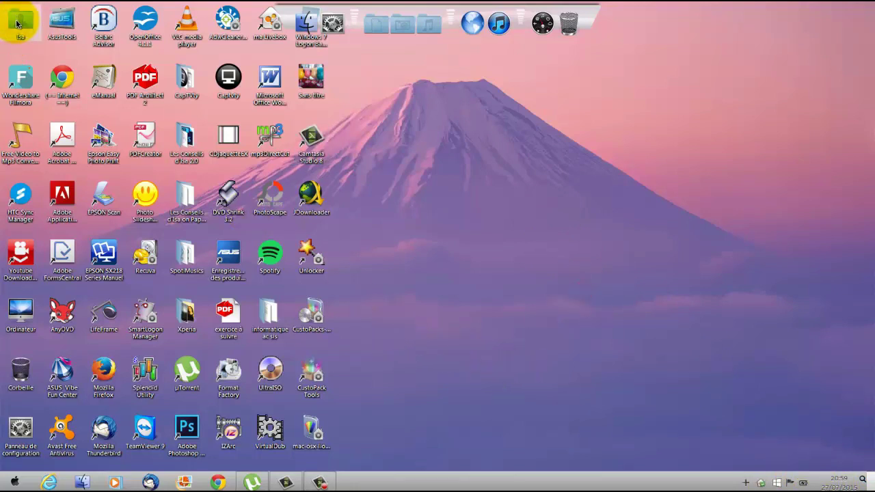
{"action": "left_click", "coordinate": [18, 328]}
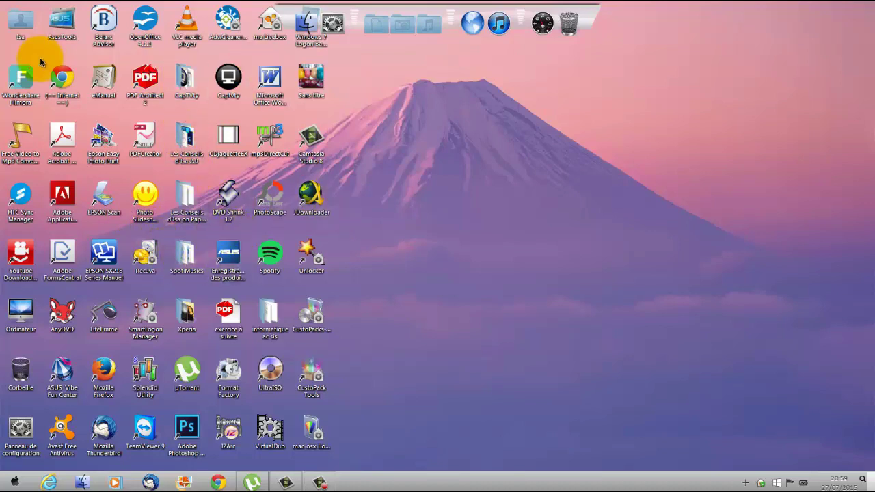
{"action": "left_click", "coordinate": [19, 31]}
{"action": "double_click", "coordinate": [19, 32]}
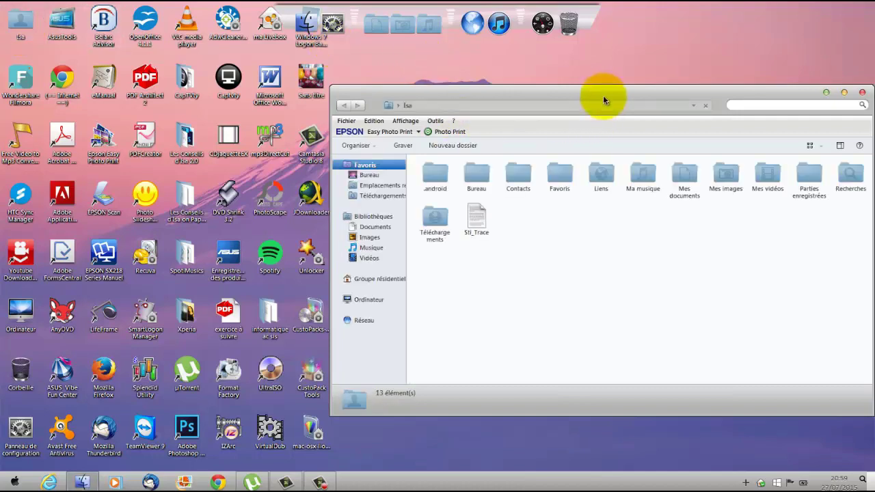
{"action": "left_click_drag", "start_coordinate": [595, 98], "coordinate": [394, 68]}
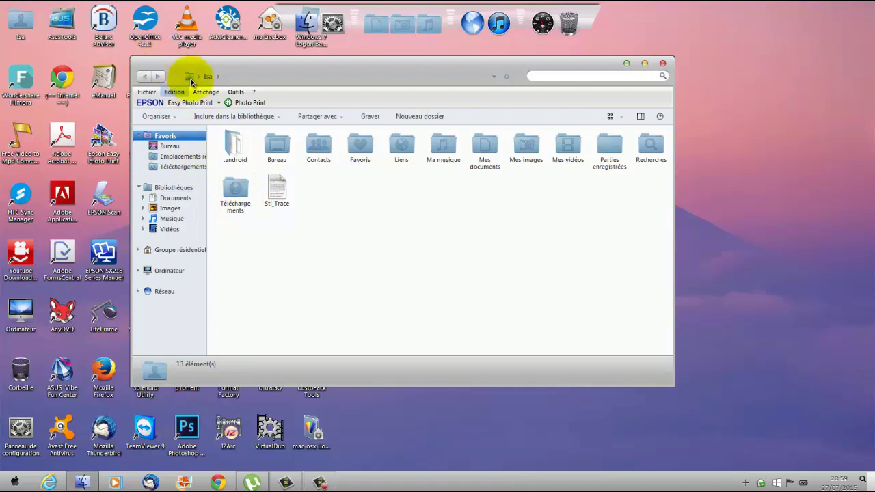
- Close the personal folder window and set the dock's language to Français in its general settings
{"action": "left_click", "coordinate": [662, 64]}
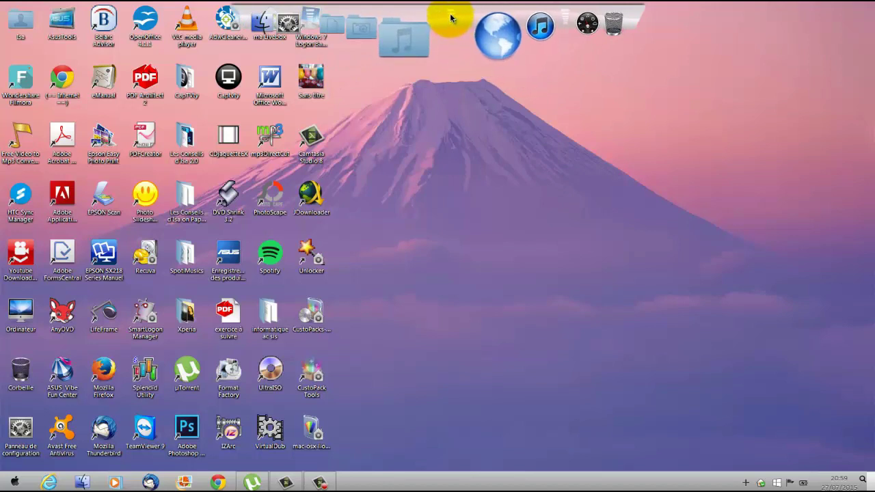
{"action": "right_click", "coordinate": [451, 17]}
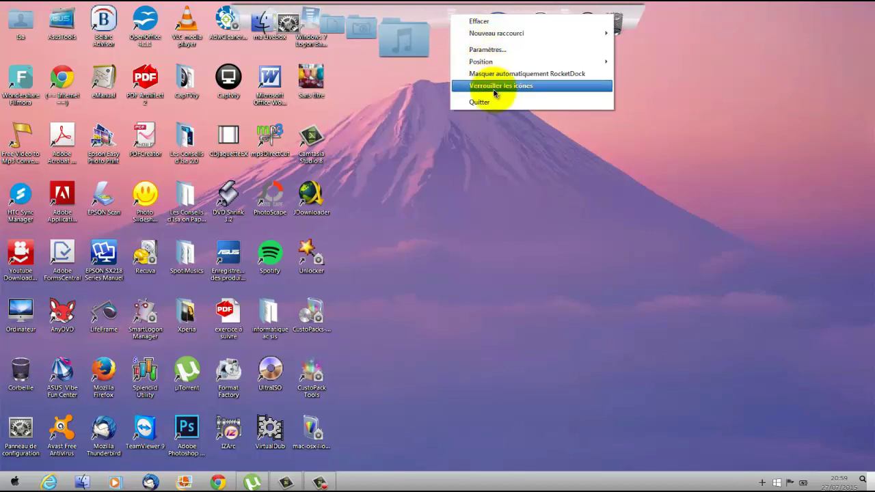
{"action": "left_click", "coordinate": [487, 49]}
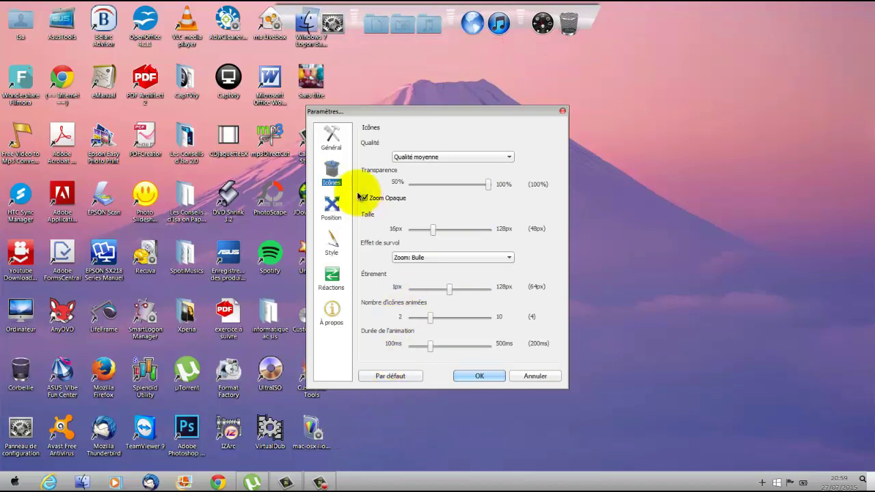
{"action": "left_click", "coordinate": [331, 143]}
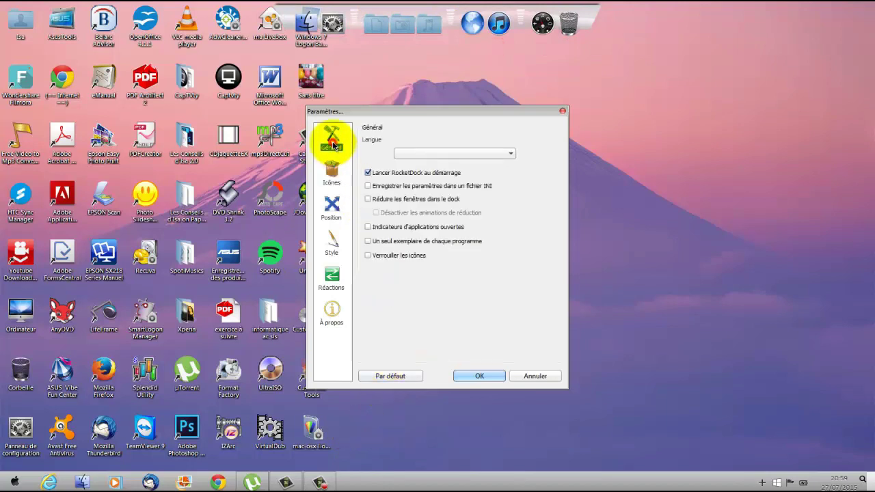
{"action": "left_click", "coordinate": [468, 155]}
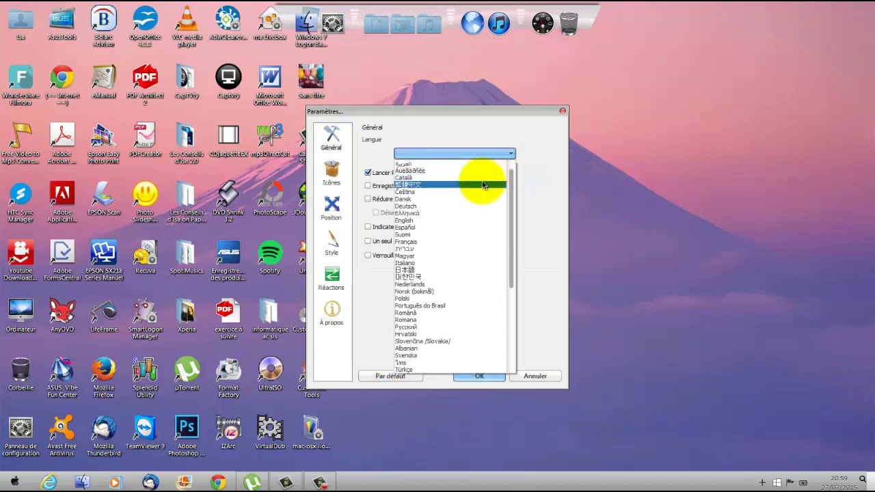
{"action": "left_click", "coordinate": [423, 241]}
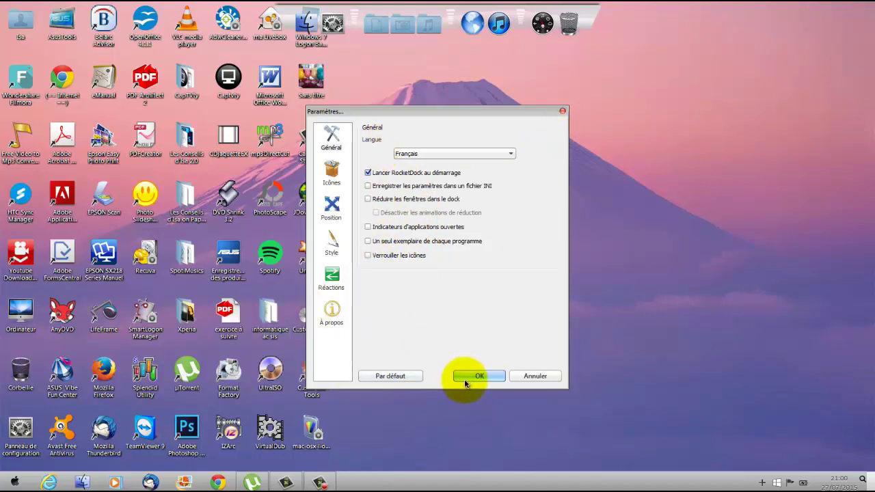
- Check the dock's icon quality options, try the Zoom: Plateau hover effect and restore Zoom: Bulle
{"action": "left_click", "coordinate": [333, 172]}
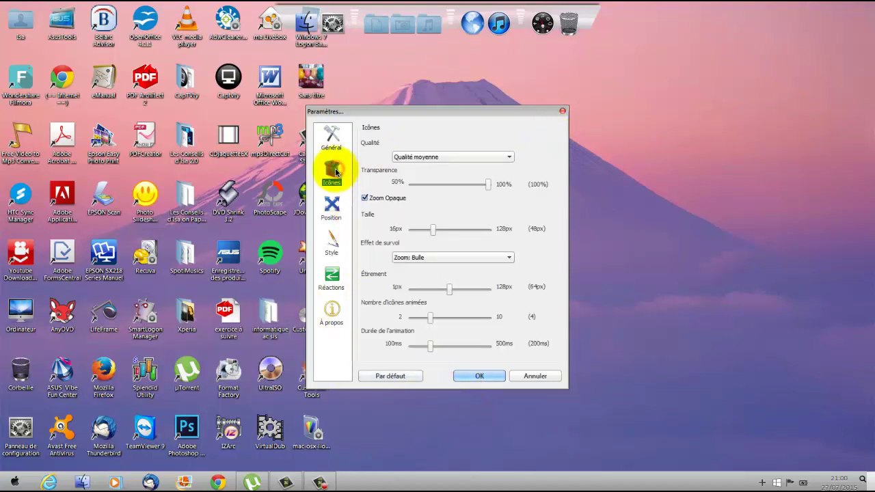
{"action": "left_click", "coordinate": [443, 157]}
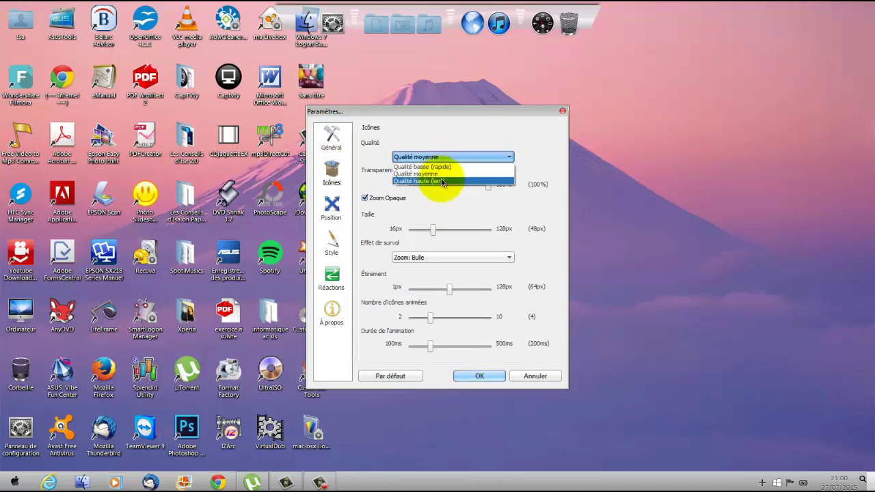
{"action": "left_click", "coordinate": [447, 157]}
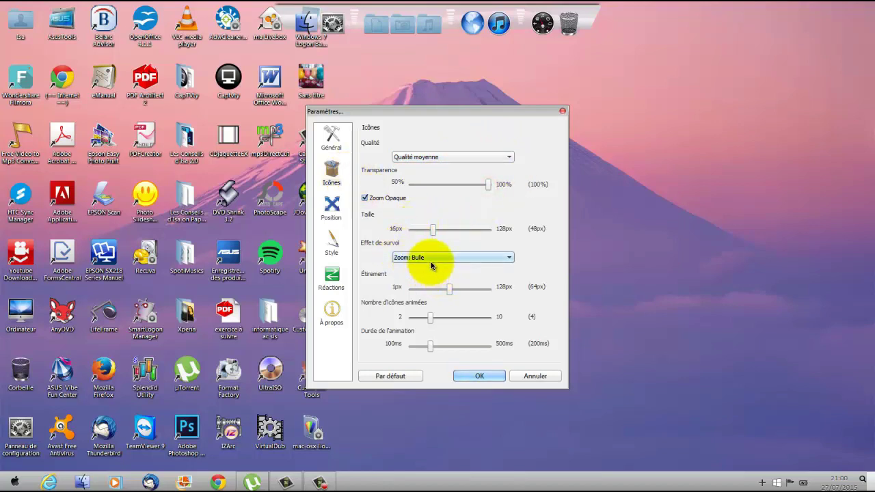
{"action": "left_click", "coordinate": [397, 258]}
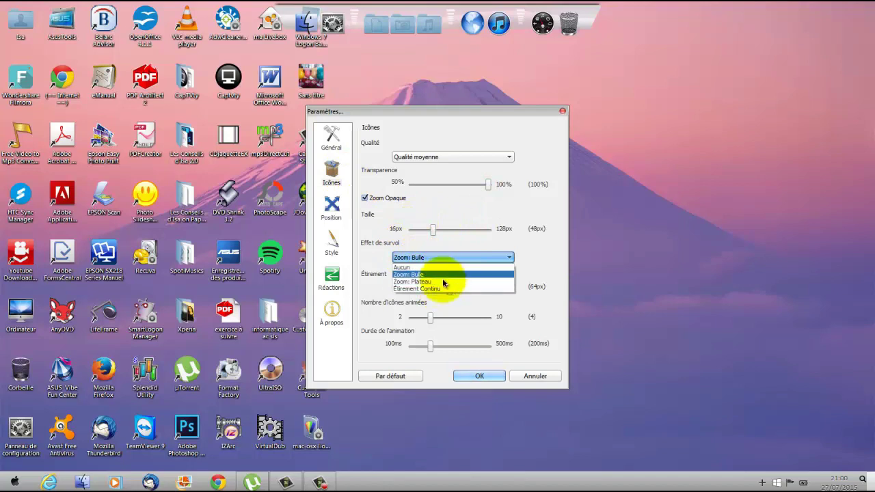
{"action": "left_click", "coordinate": [442, 281]}
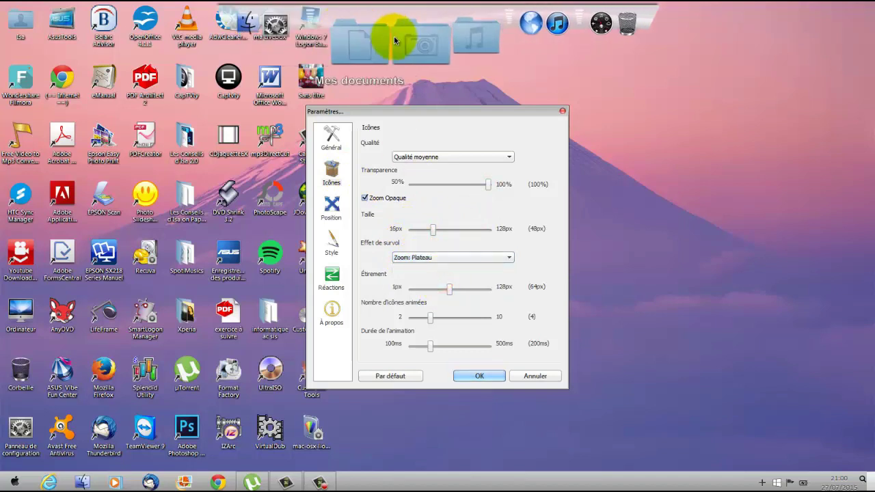
{"action": "left_click", "coordinate": [416, 257]}
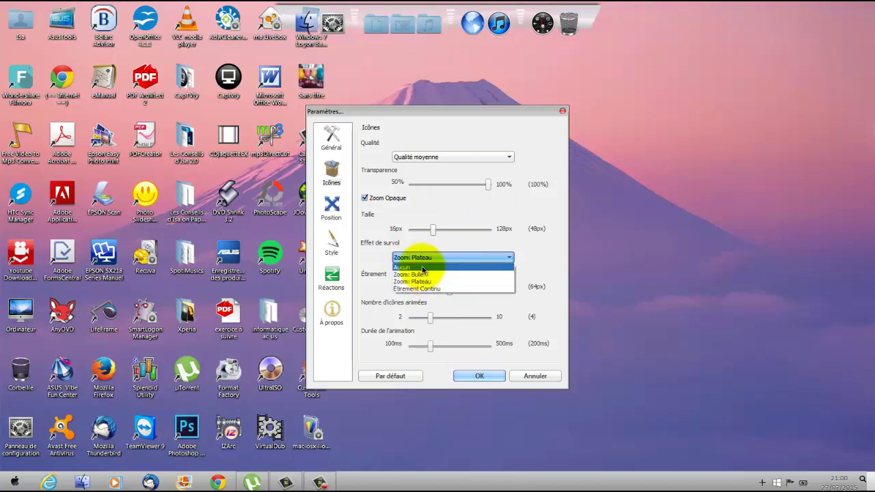
{"action": "left_click", "coordinate": [427, 275]}
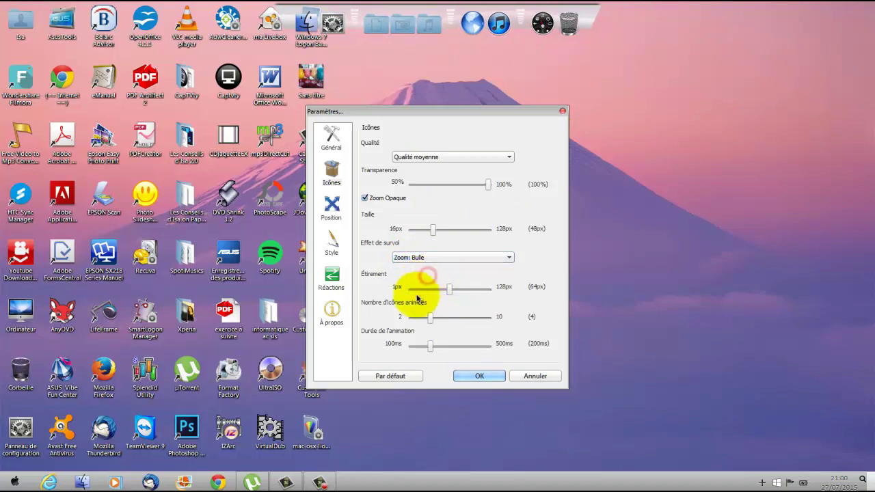
- Review the dock's Réactions, Position and Style settings and save the dock settings
{"action": "left_click", "coordinate": [327, 277]}
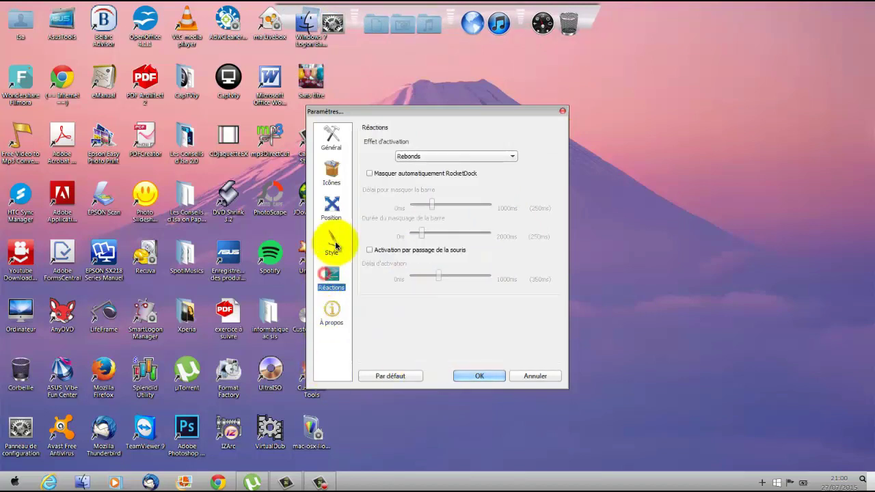
{"action": "left_click", "coordinate": [334, 244]}
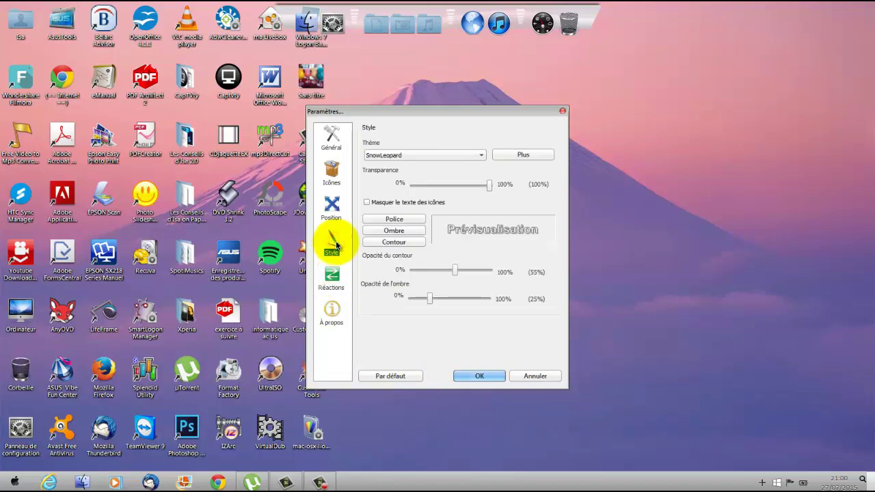
{"action": "left_click", "coordinate": [331, 207]}
{"action": "left_click", "coordinate": [331, 245]}
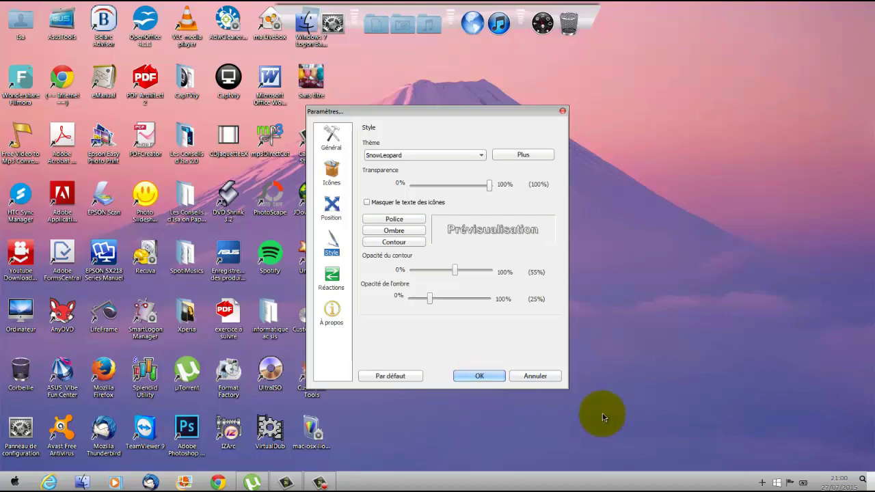
{"action": "left_click", "coordinate": [651, 350]}
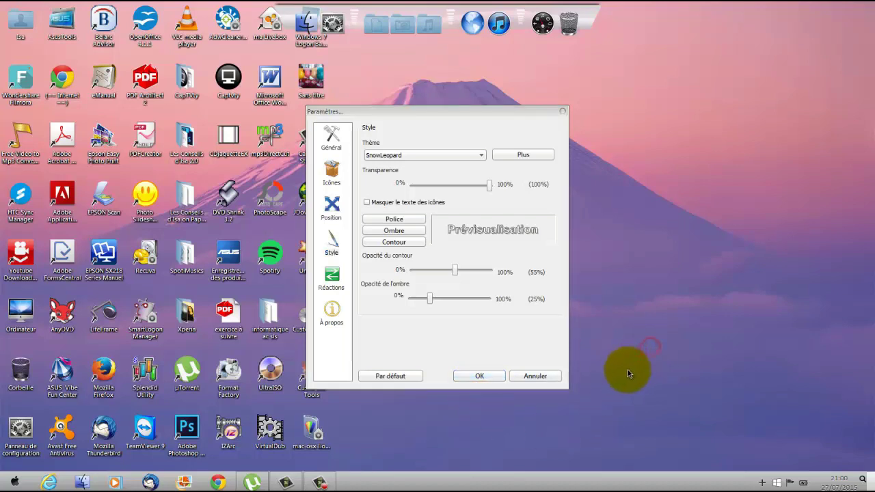
{"action": "left_click", "coordinate": [491, 375]}
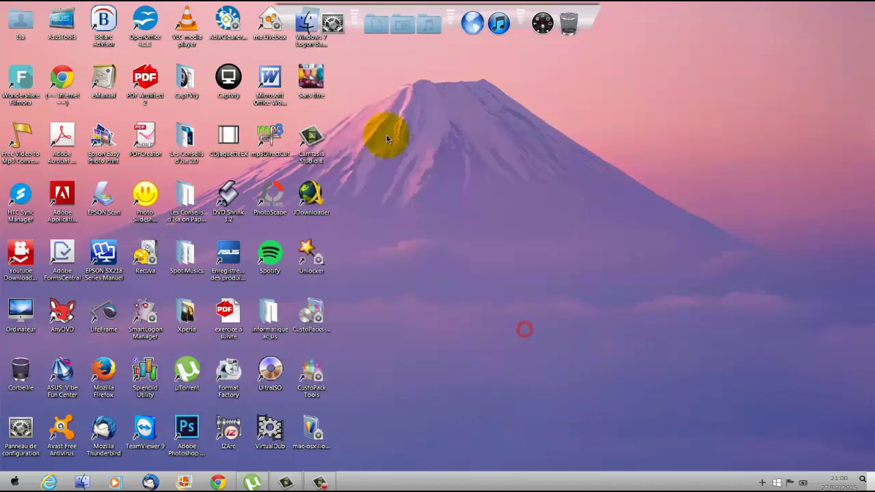
- Examine the available screen position options for the dock without choosing another one
{"action": "right_click", "coordinate": [586, 15]}
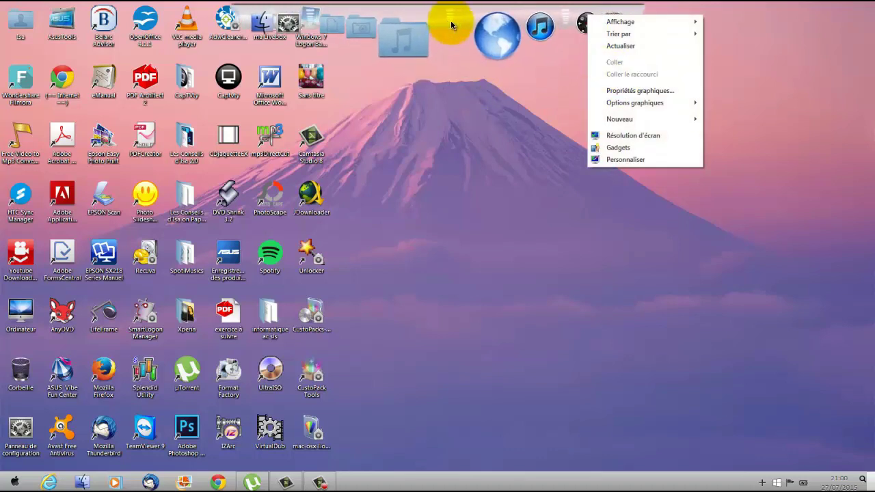
{"action": "right_click", "coordinate": [450, 22]}
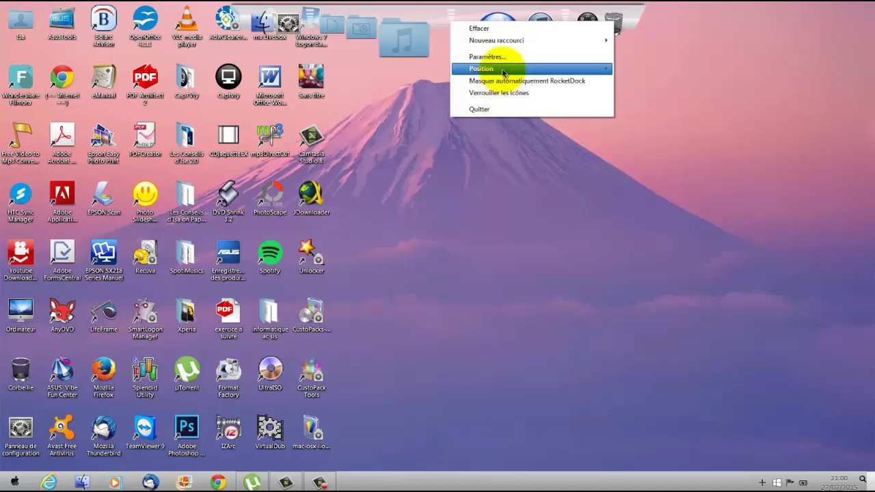
{"action": "mouse_move", "coordinate": [502, 73]}
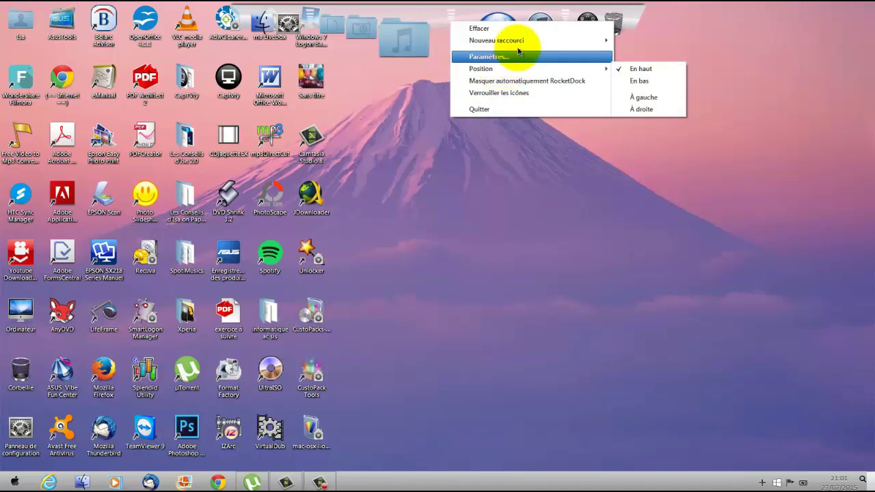
{"action": "left_click", "coordinate": [460, 270]}
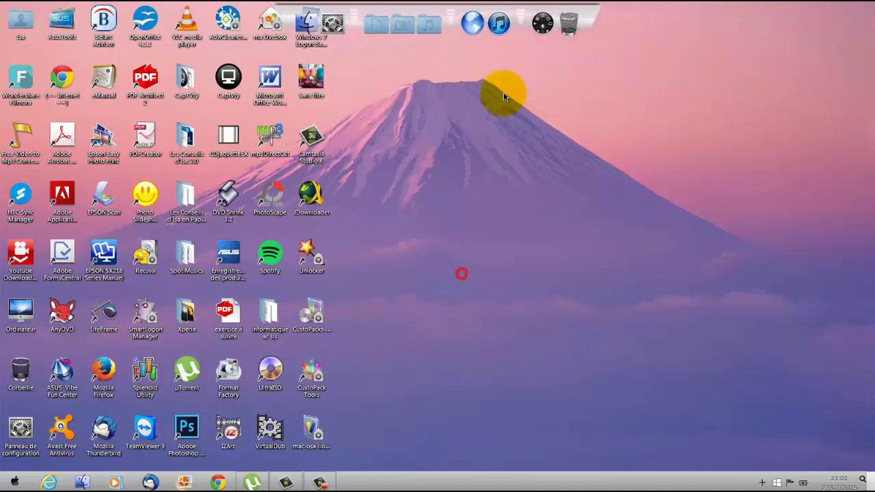
- Remove the black gauge icon from the dock and take the dock itself off the desktop
{"action": "right_click", "coordinate": [543, 41]}
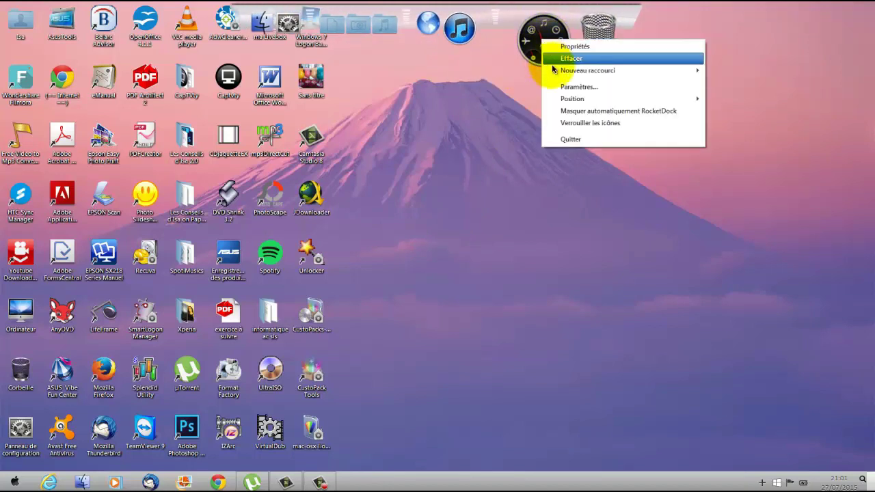
{"action": "left_click", "coordinate": [564, 60]}
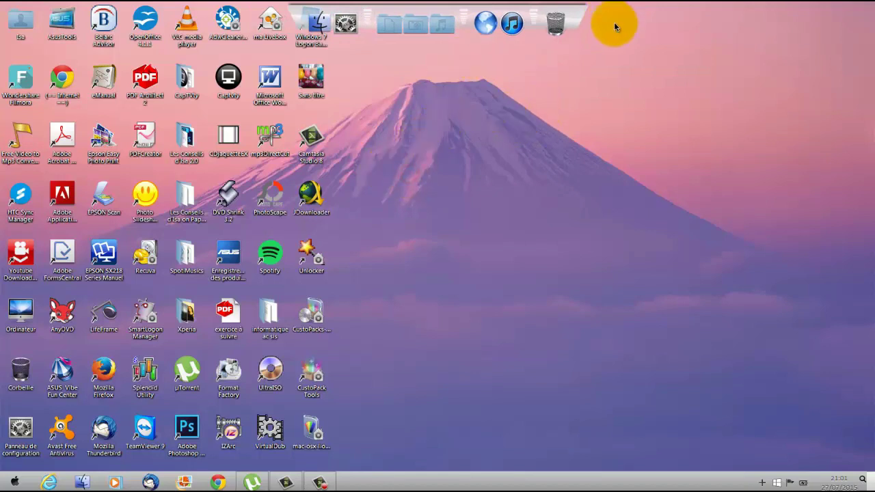
{"action": "right_click", "coordinate": [579, 15]}
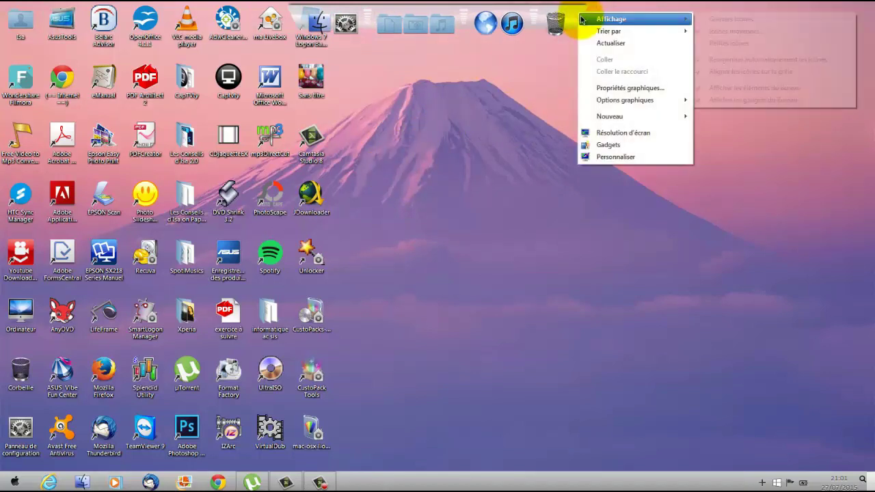
{"action": "right_click", "coordinate": [532, 12]}
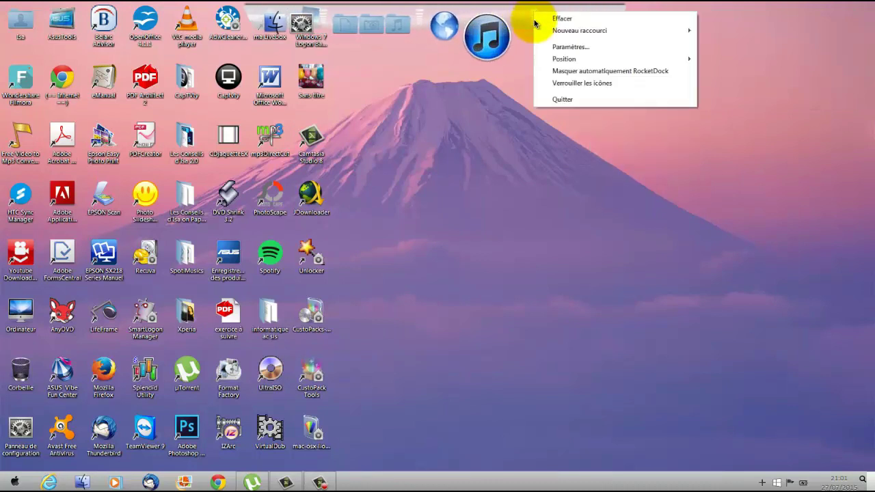
{"action": "left_click", "coordinate": [562, 215]}
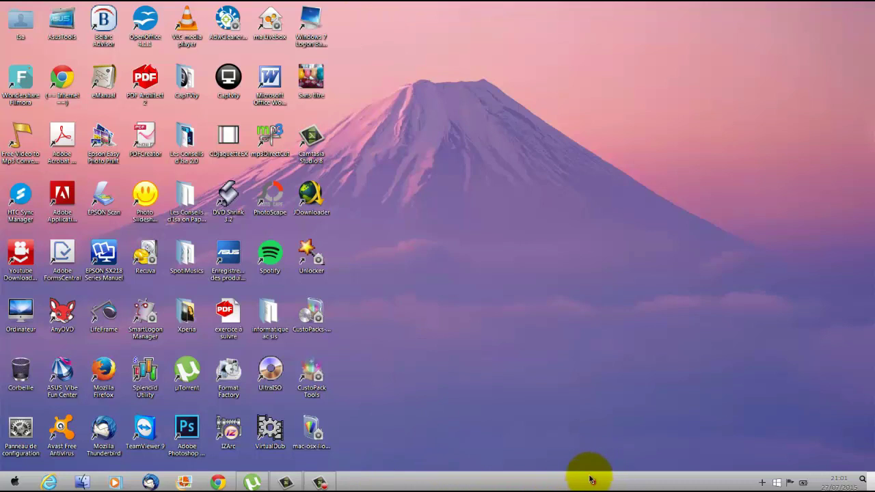
- Set the taskbar position to «En haut» in the taskbar properties and apply the change
{"action": "left_click_drag", "start_coordinate": [589, 477], "coordinate": [547, 486]}
{"action": "right_click", "coordinate": [547, 486]}
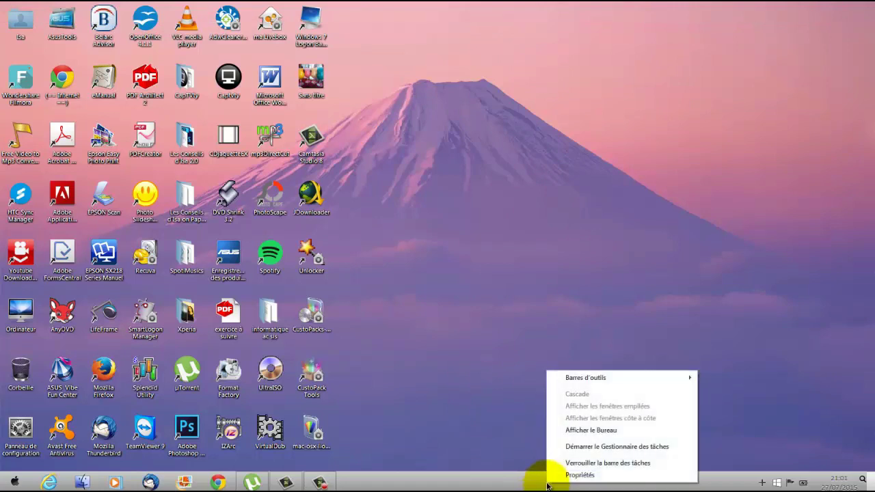
{"action": "left_click", "coordinate": [574, 475]}
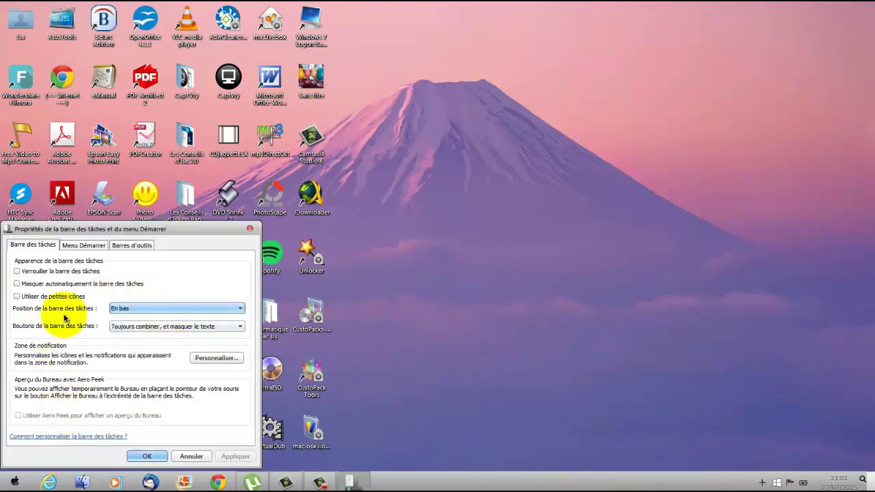
{"action": "left_click", "coordinate": [171, 308]}
{"action": "left_click", "coordinate": [156, 339]}
{"action": "left_click", "coordinate": [243, 457]}
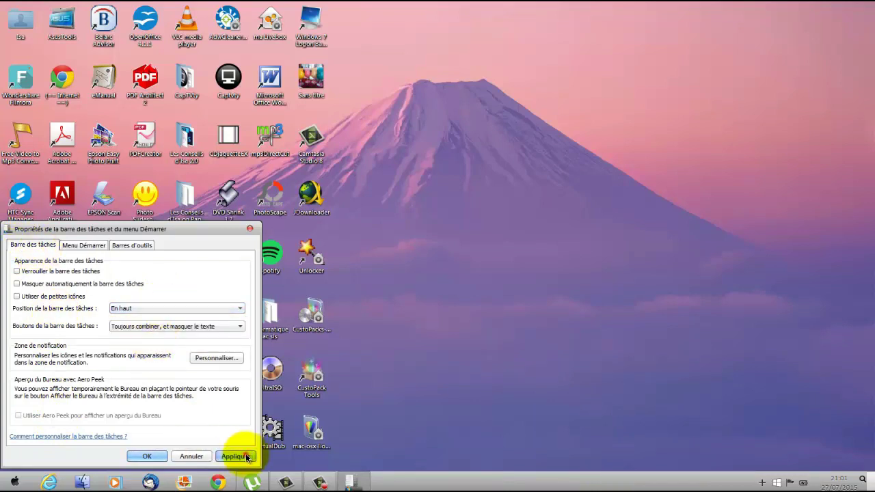
{"action": "left_click", "coordinate": [148, 457]}
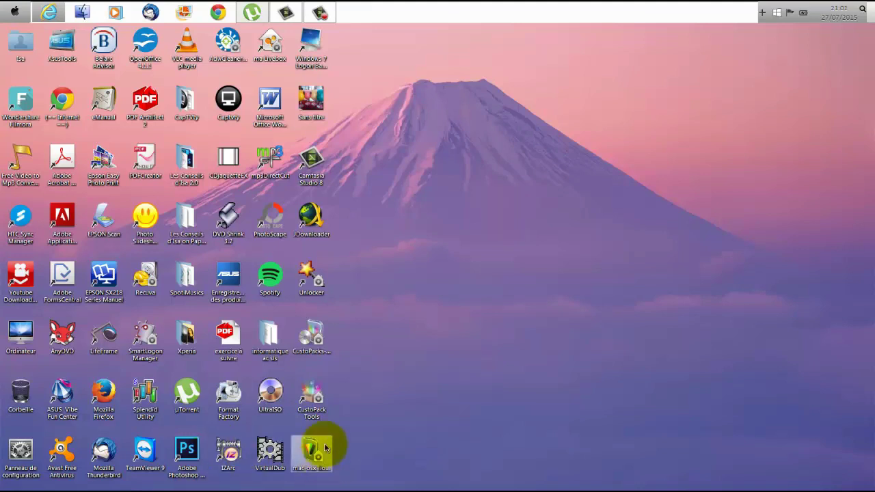
- Open the Control Panel's list of installed programs and start uninstalling CustoPackTools
{"action": "left_click", "coordinate": [419, 469]}
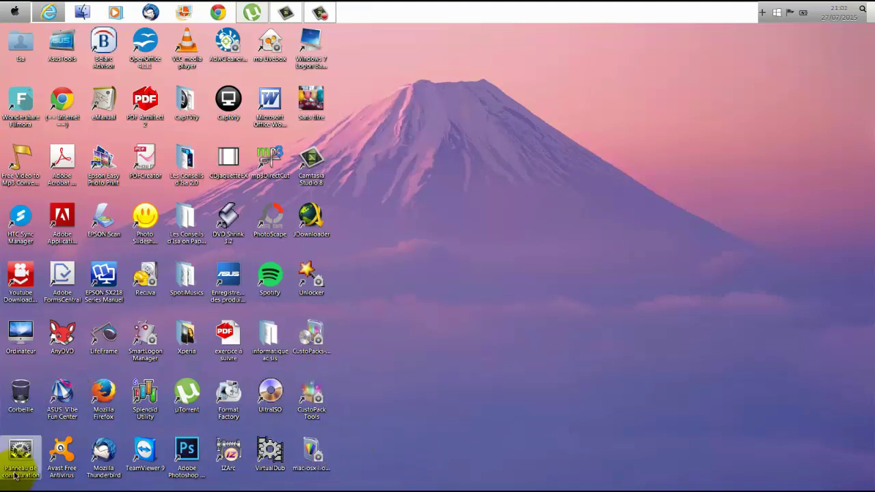
{"action": "left_click", "coordinate": [451, 373]}
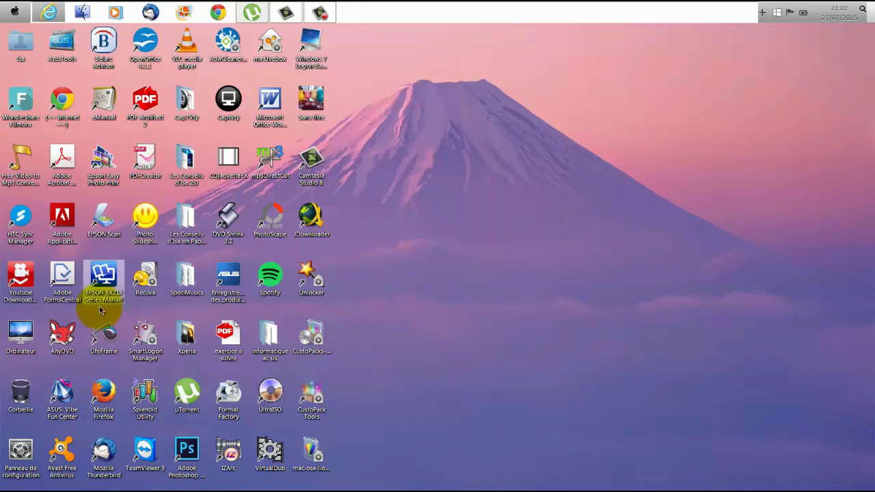
{"action": "double_click", "coordinate": [19, 455]}
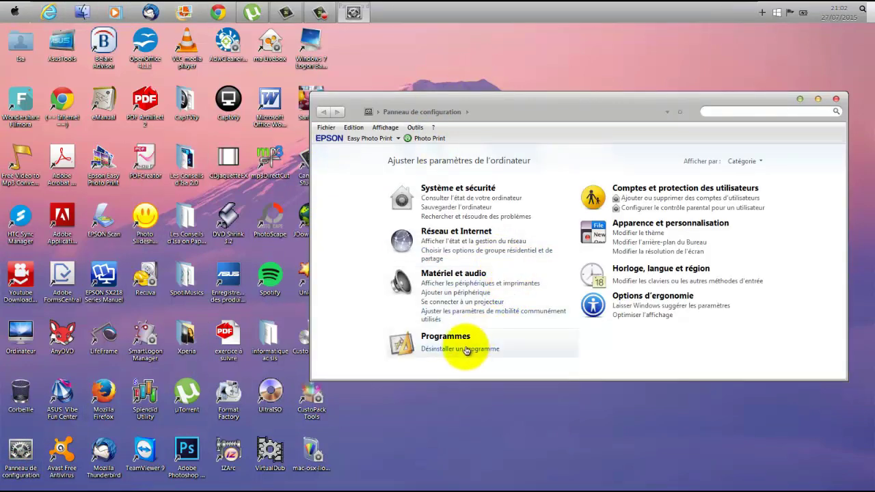
{"action": "left_click", "coordinate": [464, 350]}
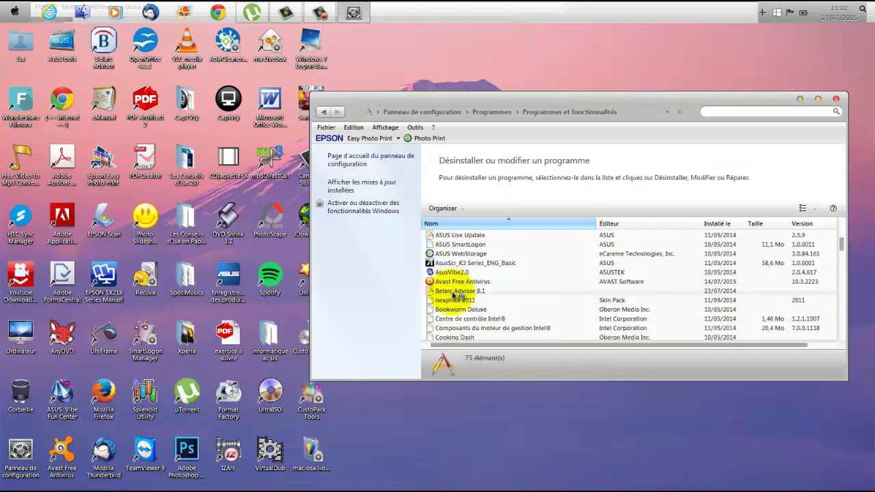
{"action": "scroll", "coordinate": [458, 301], "scroll_direction": "down", "scroll_amount": 4}
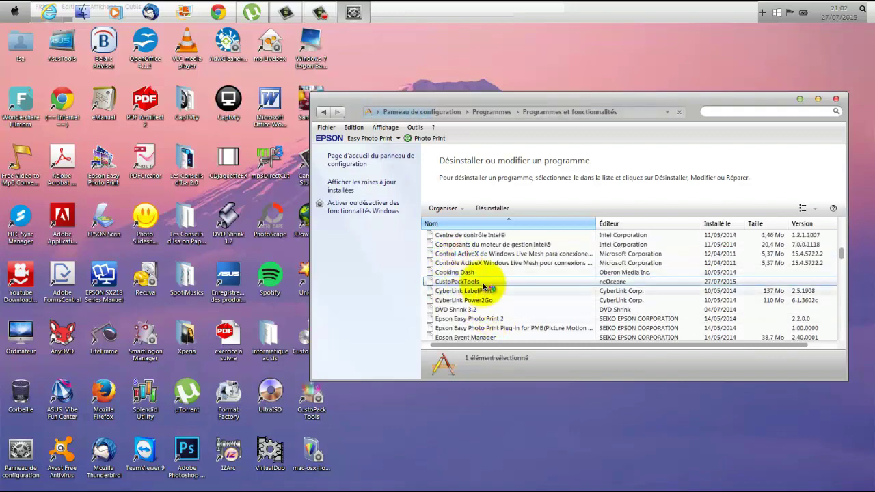
{"action": "left_click", "coordinate": [484, 282]}
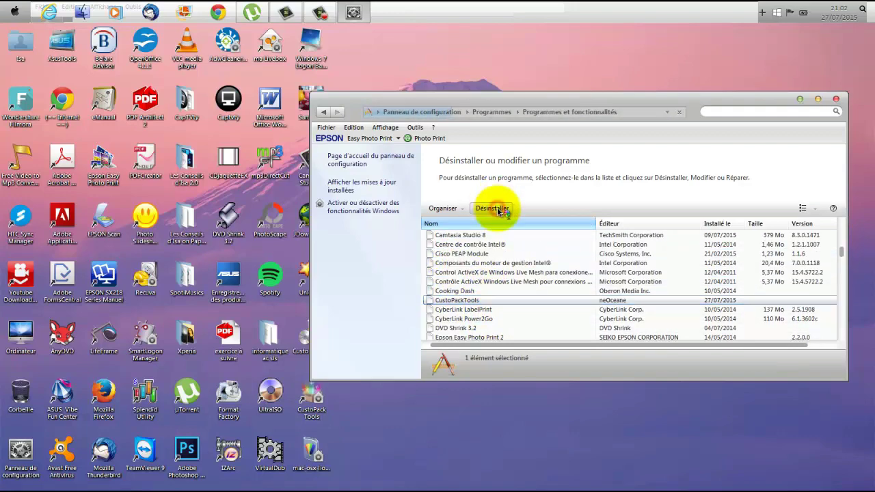
{"action": "left_click", "coordinate": [495, 208]}
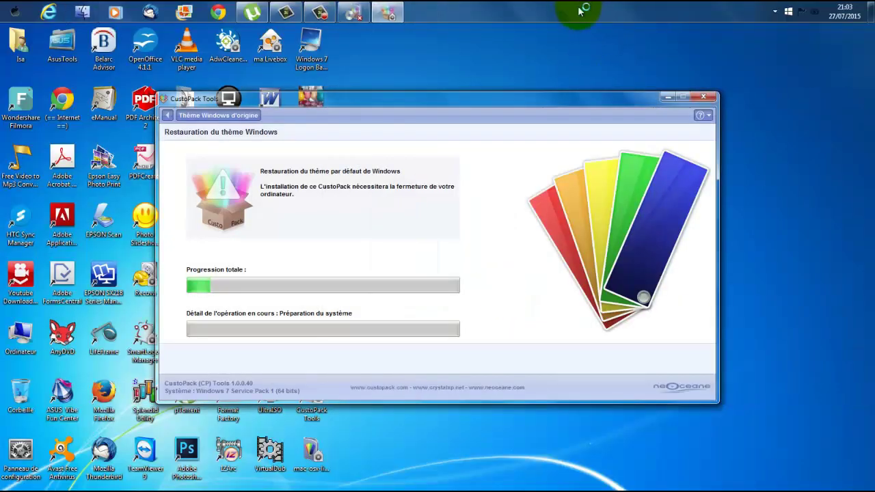
- Move the taskbar to the bottom edge of the desktop and minimize the CustoPack Tools restoration and uninstaller windows
{"action": "left_click_drag", "start_coordinate": [580, 9], "coordinate": [553, 482]}
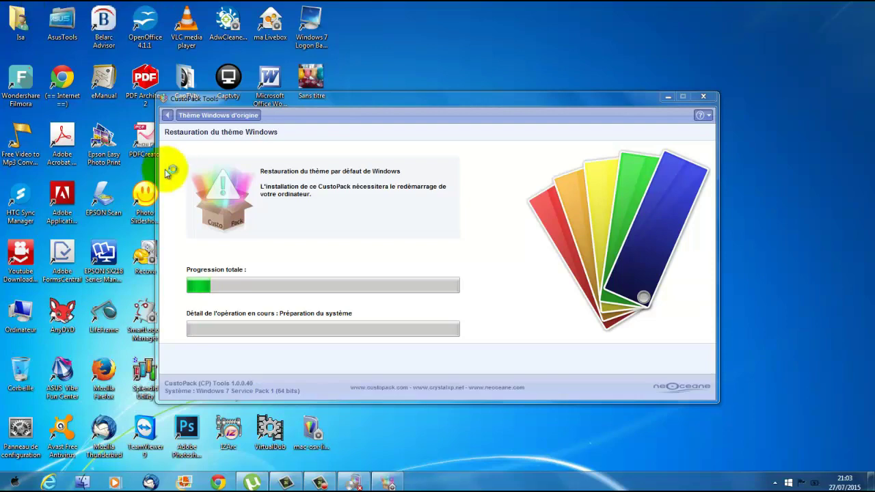
{"action": "left_click", "coordinate": [669, 97]}
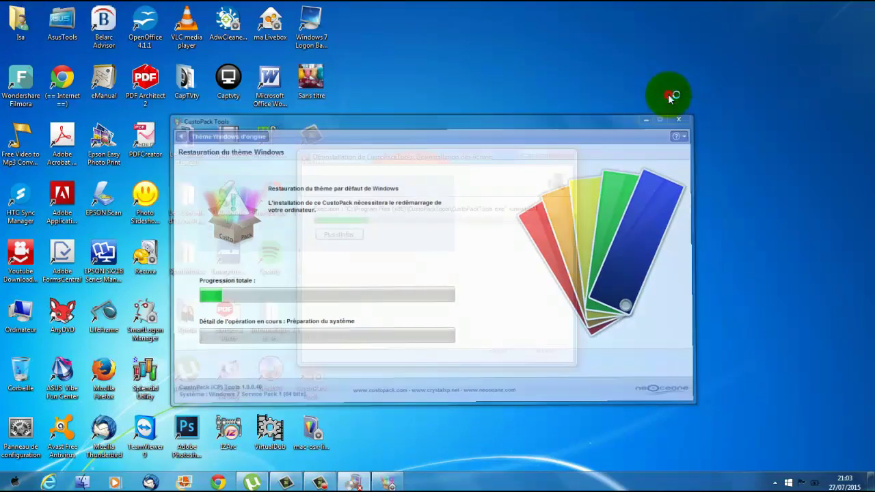
{"action": "left_click", "coordinate": [529, 157]}
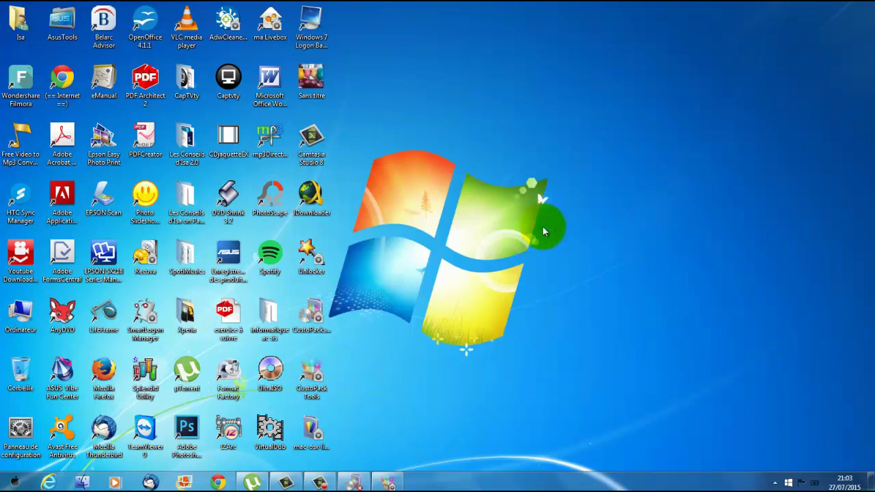